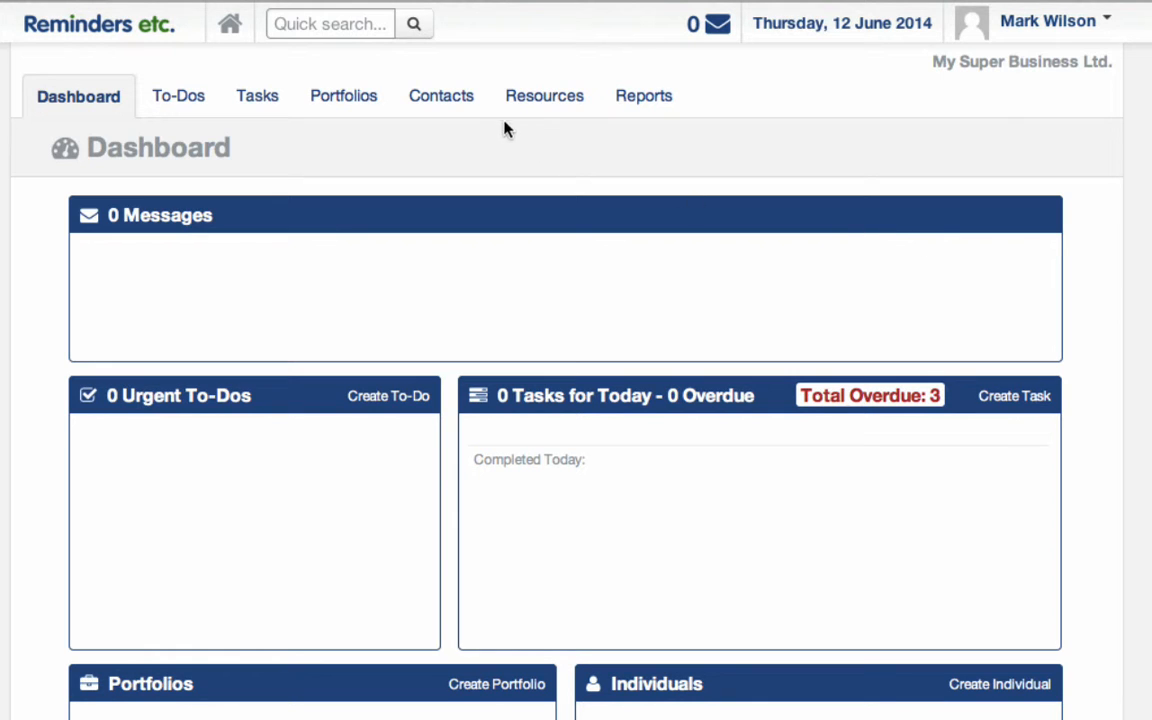
# Open the Contacts section to list the seven individual contacts.
pyautogui.click(449, 103)
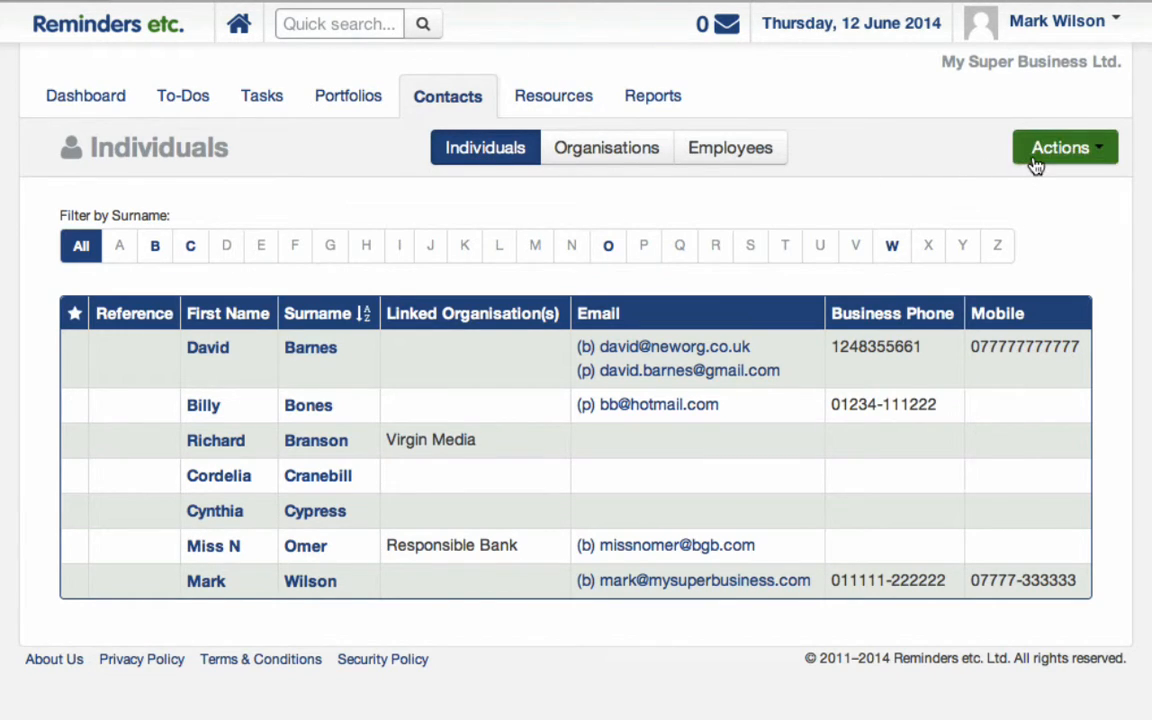
# Create and save a new individual contact with the contact's first and last name.
pyautogui.click(1000, 160)
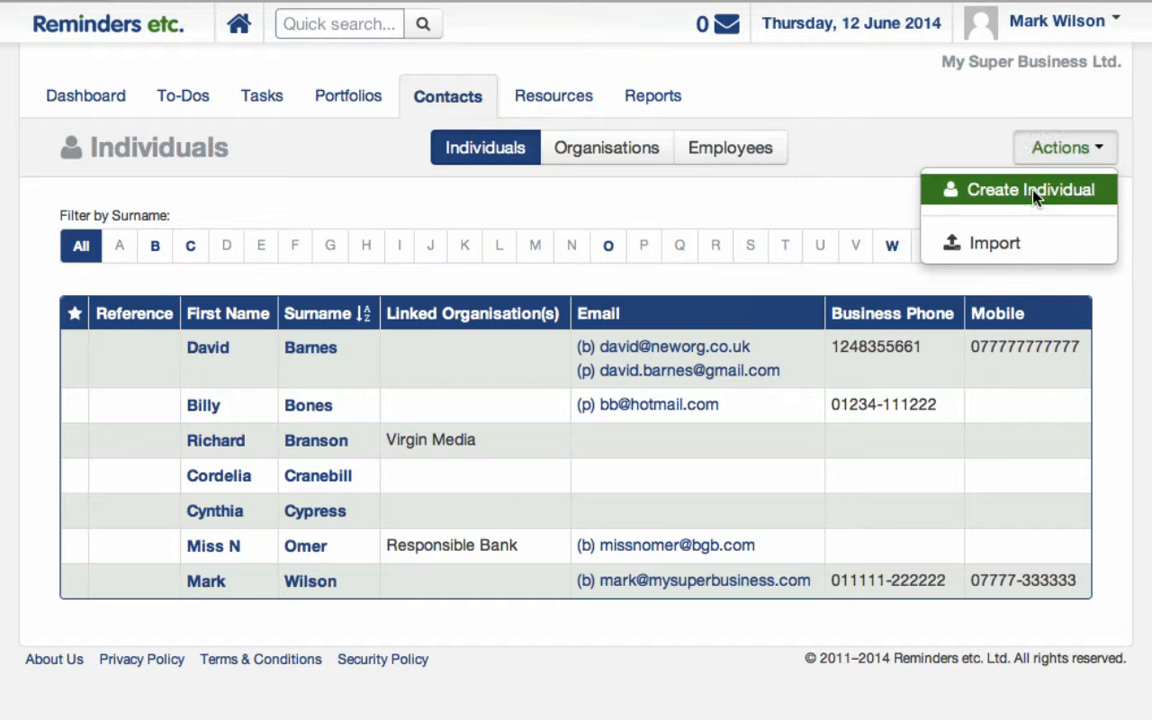
pyautogui.click(1036, 199)
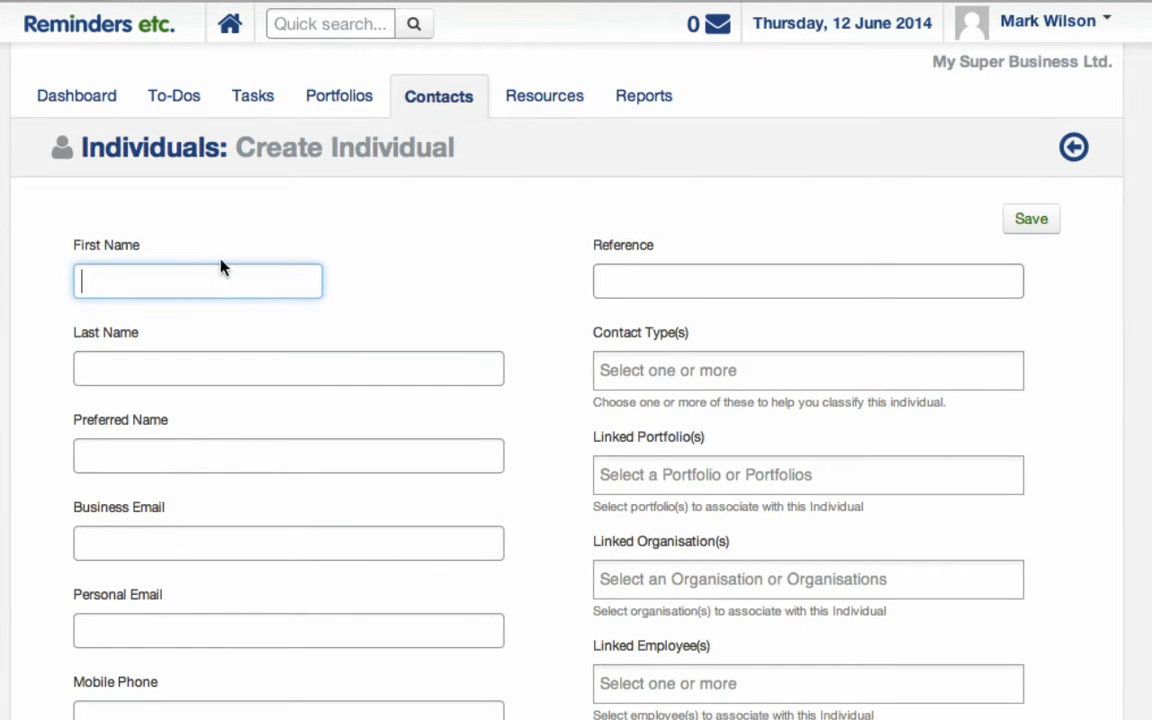
pyautogui.press('Tab')
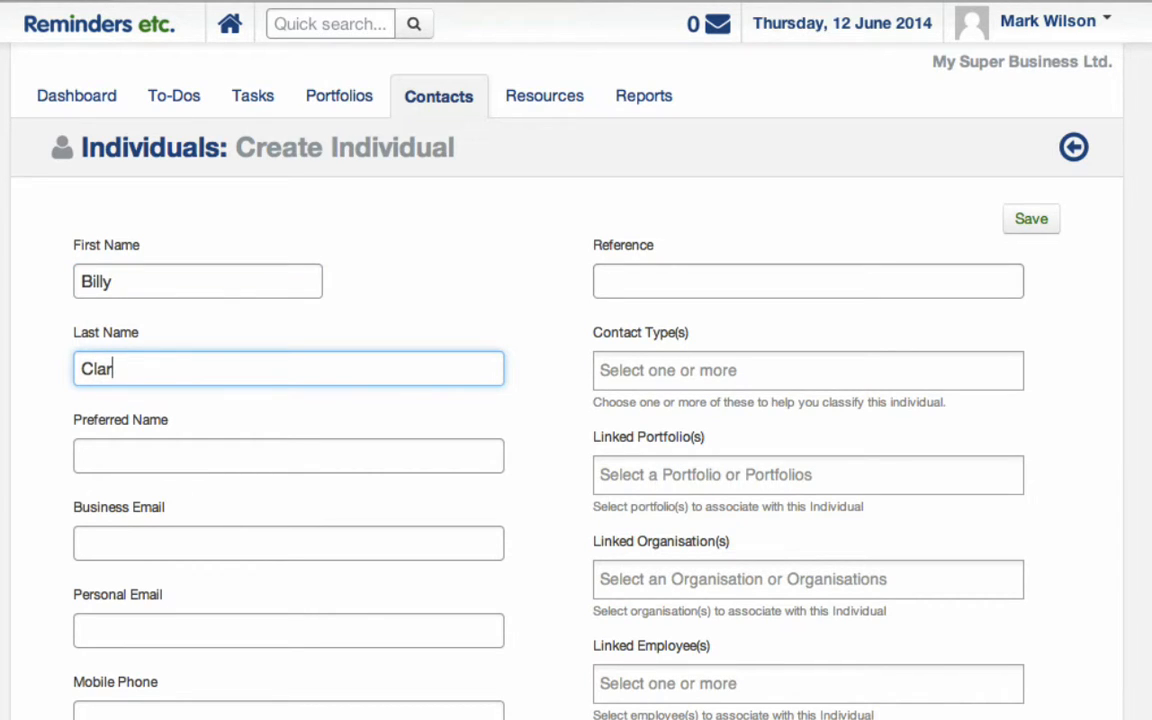
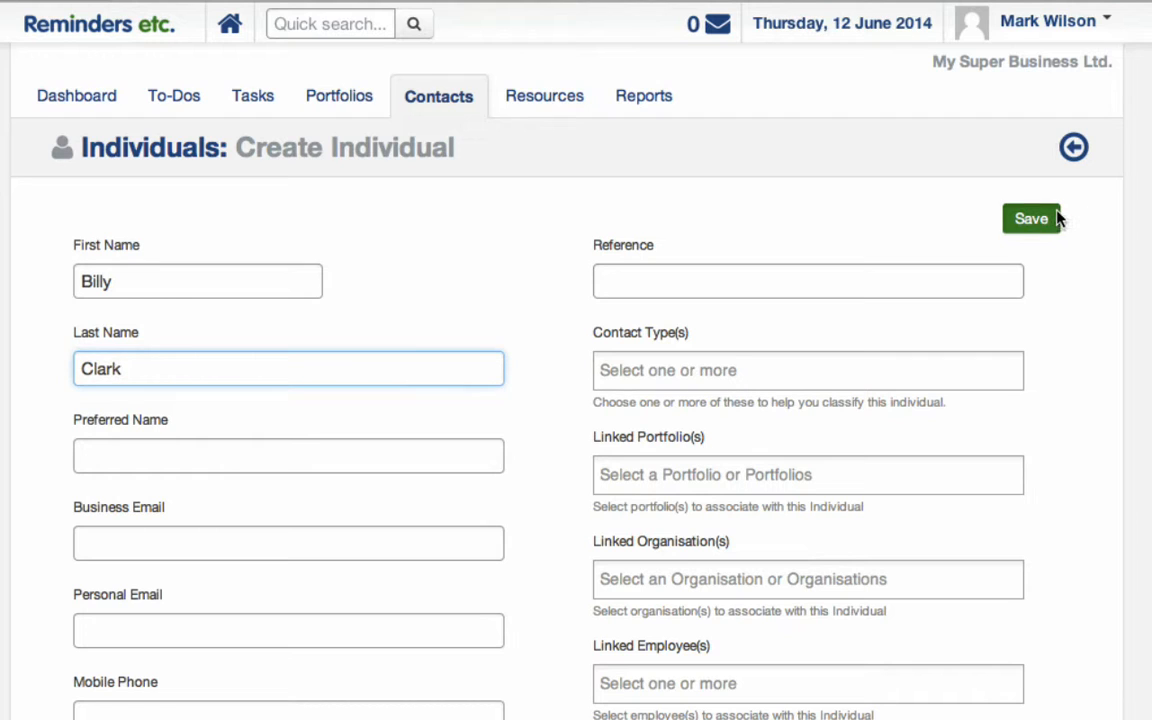
pyautogui.click(1058, 219)
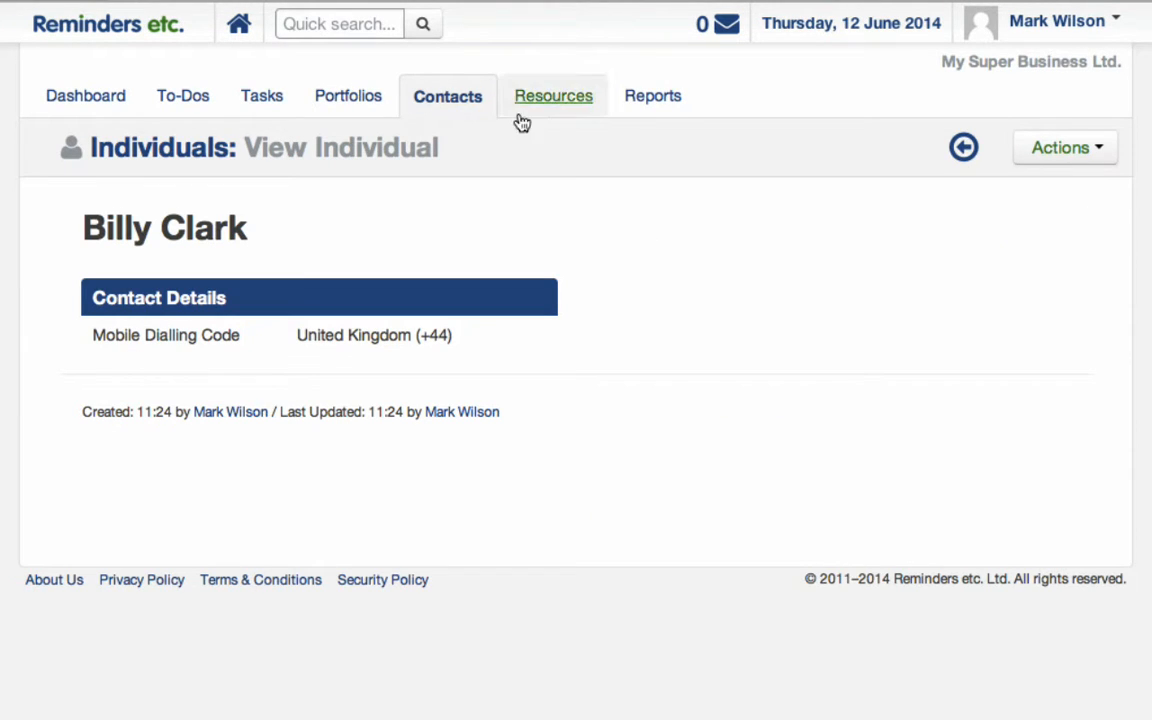
# Back on the Individuals list, filter surnames by C and toggle the surname sort Z–A and back.
pyautogui.click(452, 104)
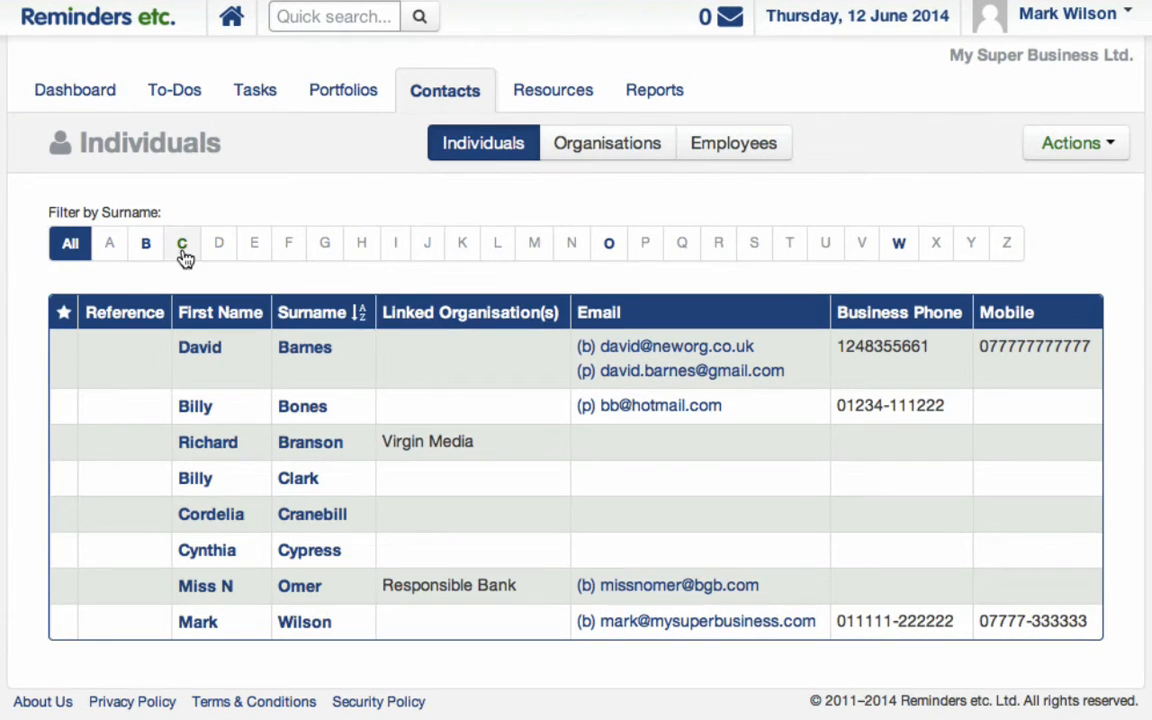
pyautogui.click(182, 245)
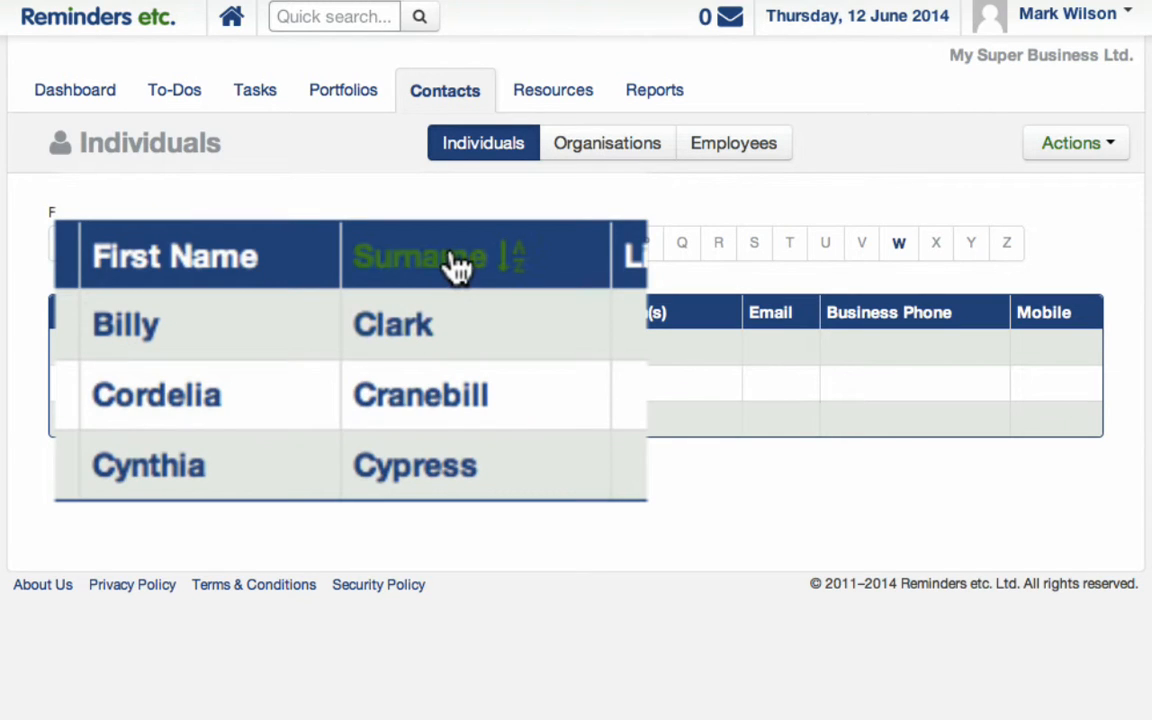
pyautogui.click(458, 276)
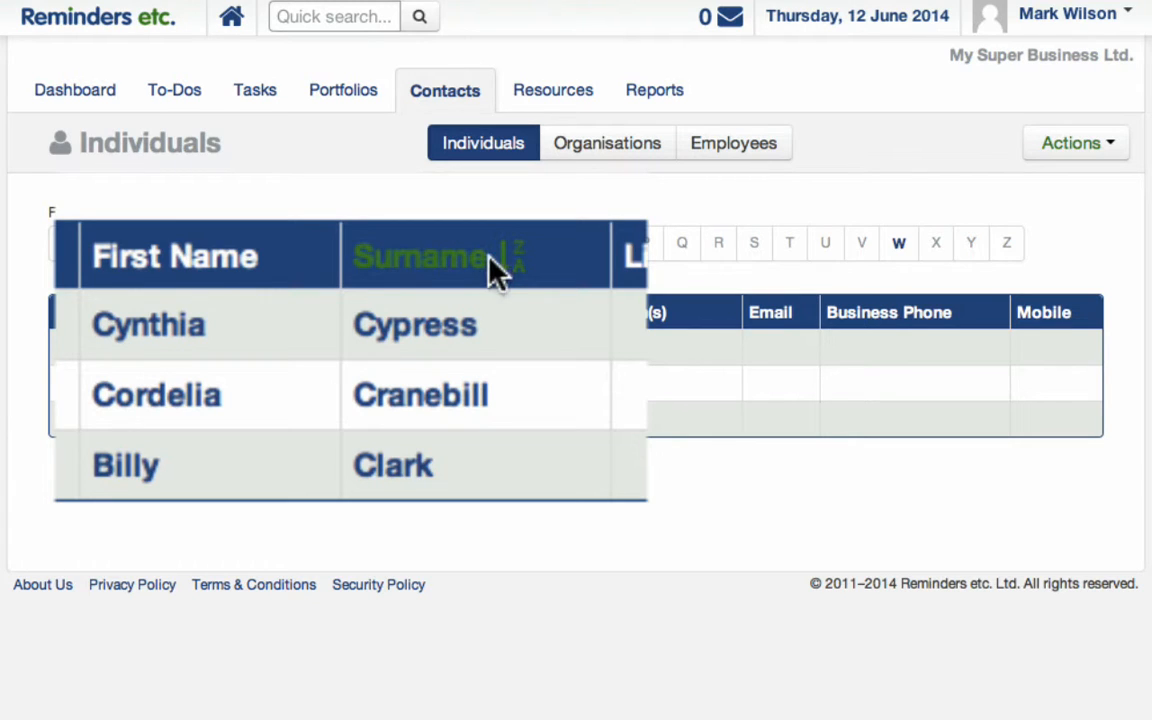
pyautogui.click(497, 276)
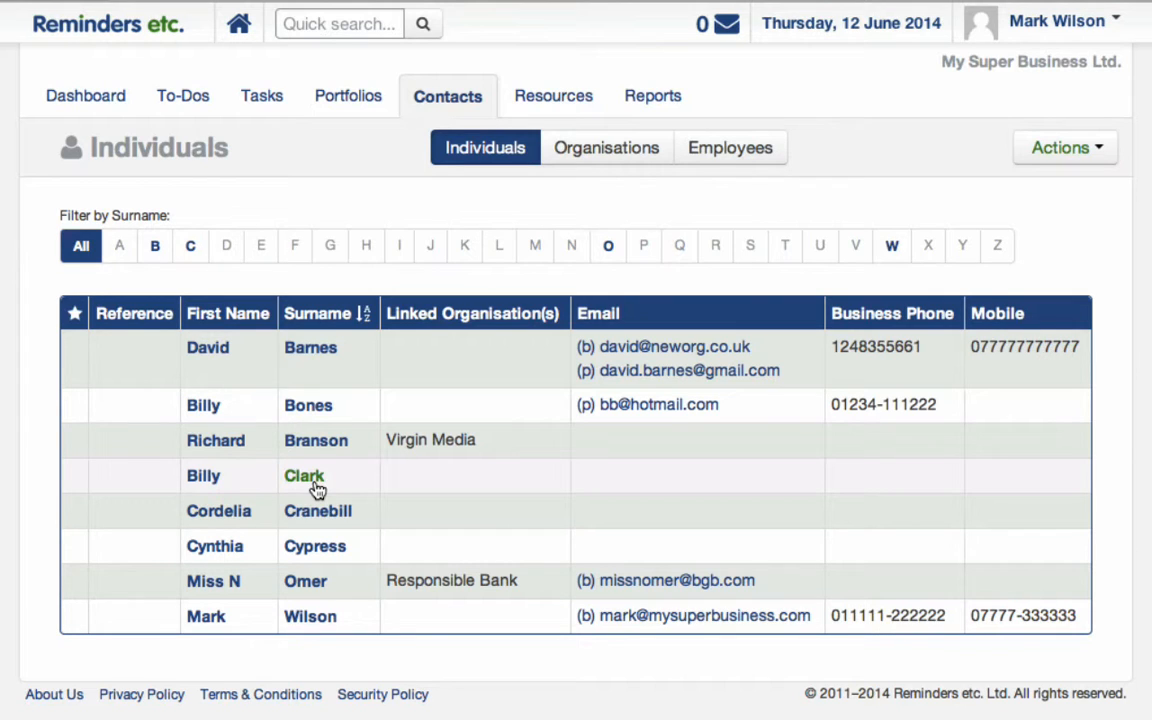
# Edit the new contact's record and link it to the Responsible Bank organisation.
pyautogui.click(305, 477)
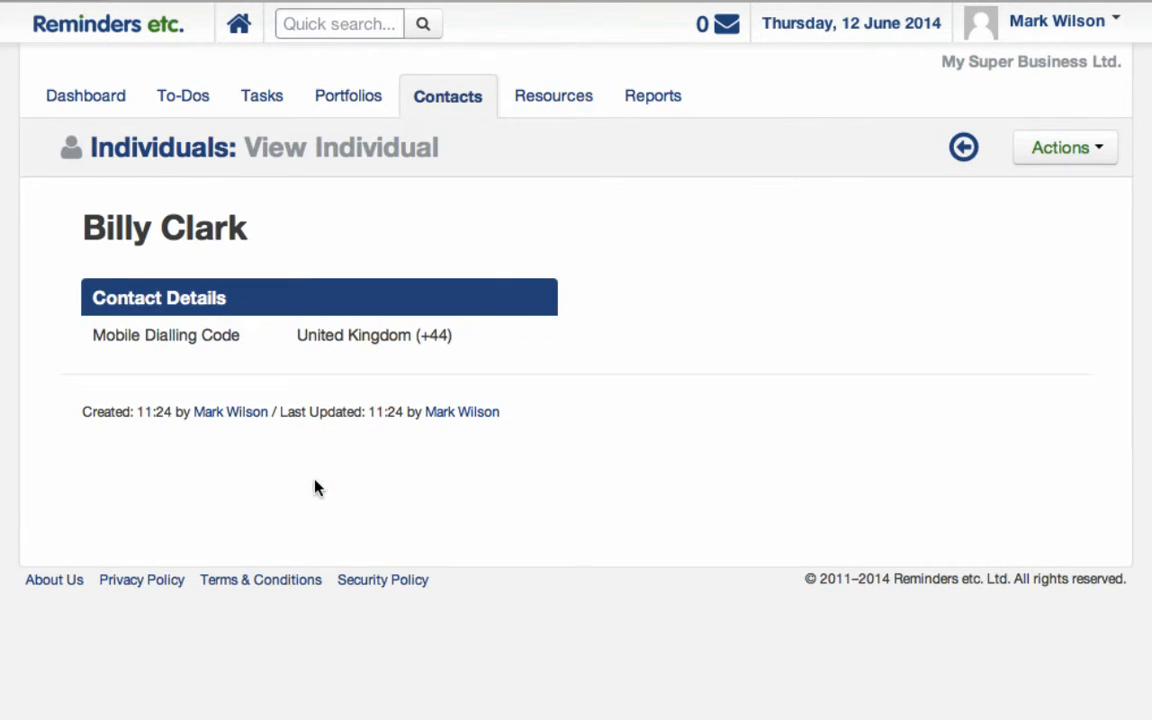
pyautogui.click(1057, 152)
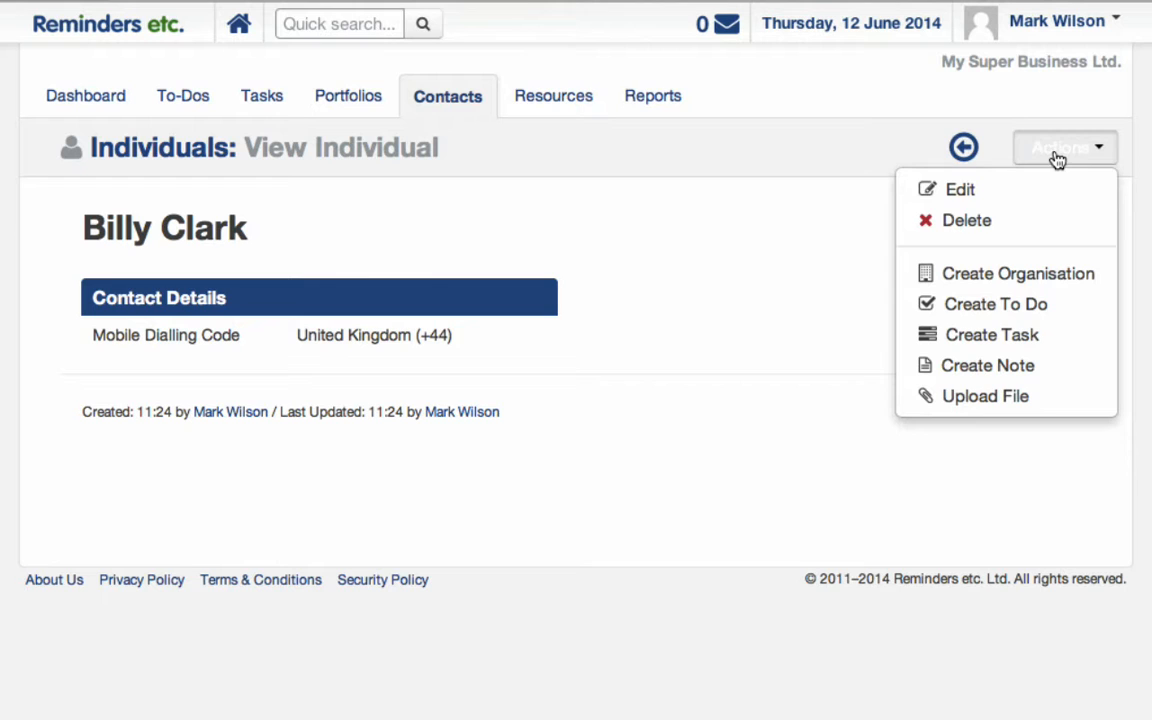
pyautogui.click(957, 200)
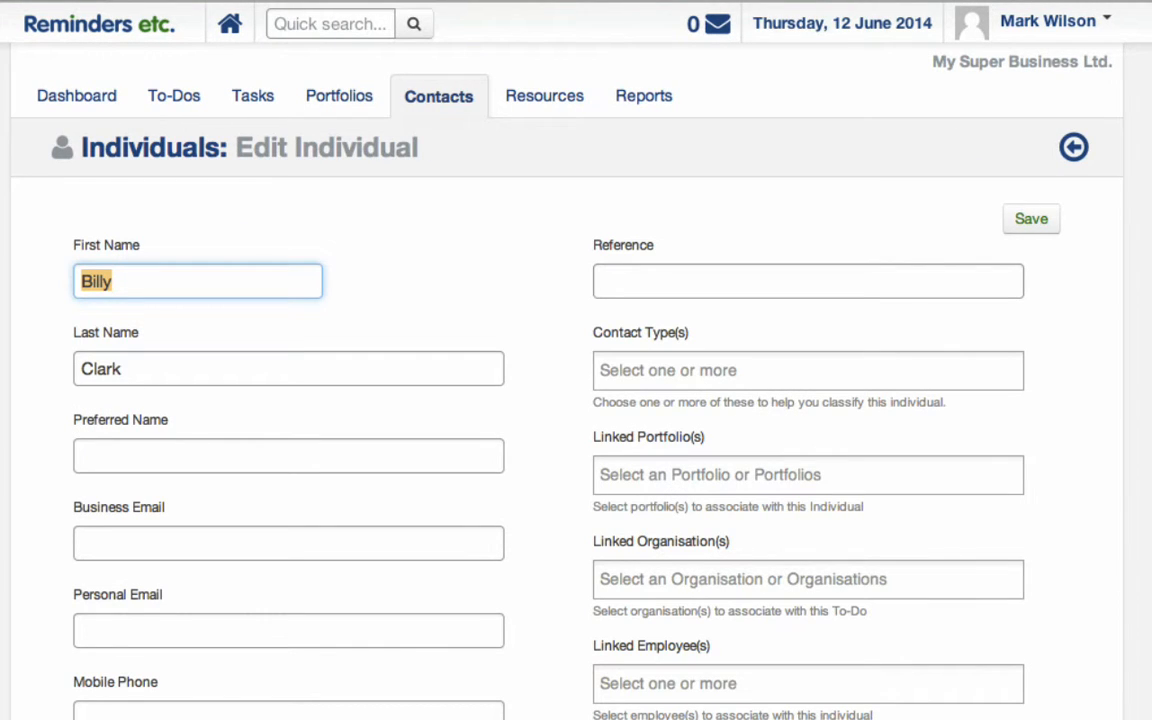
pyautogui.scroll(-5, 576, 400)
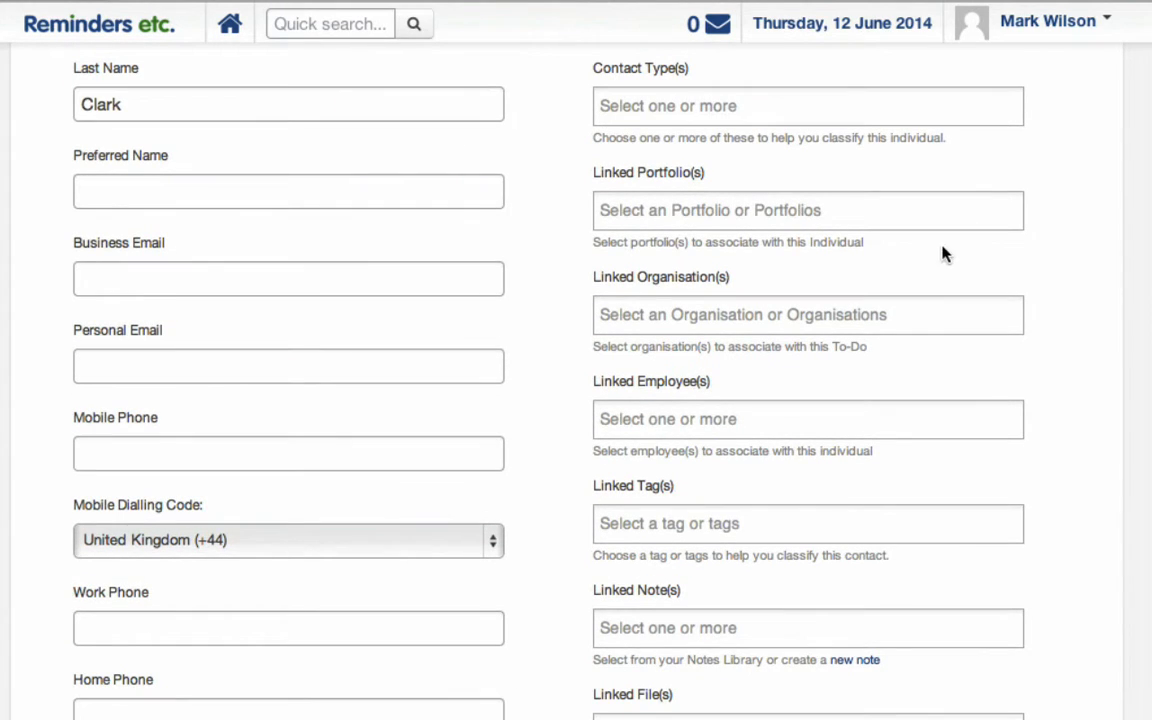
pyautogui.click(875, 314)
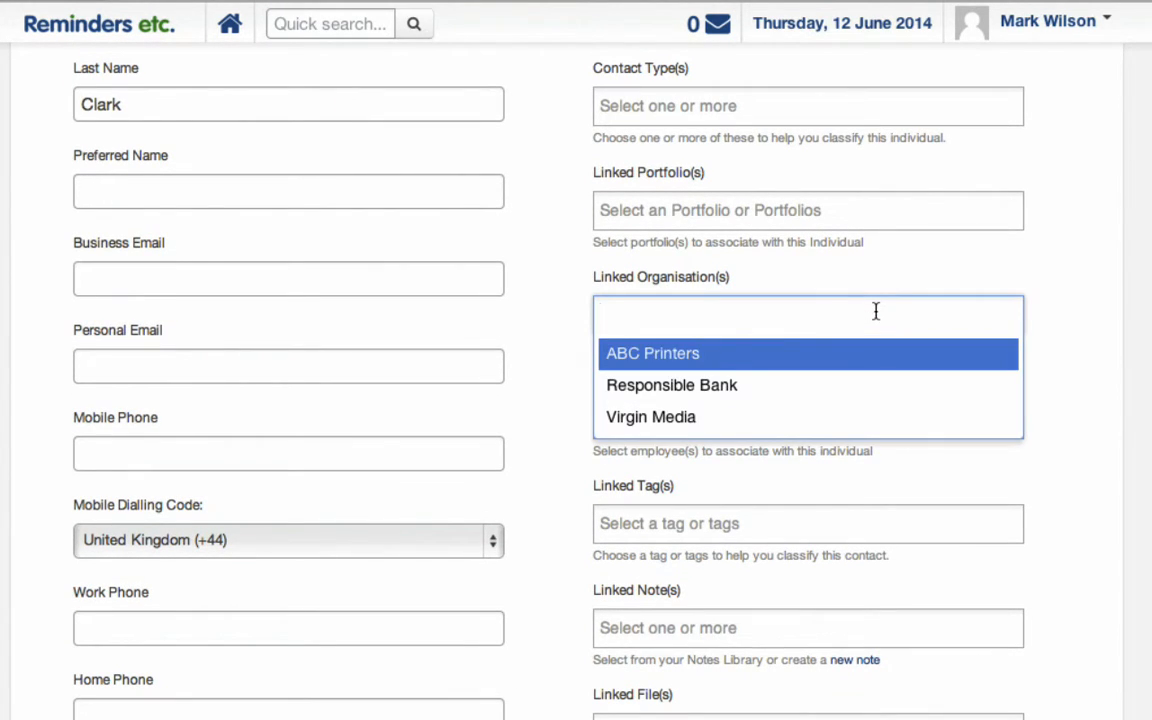
pyautogui.click(716, 390)
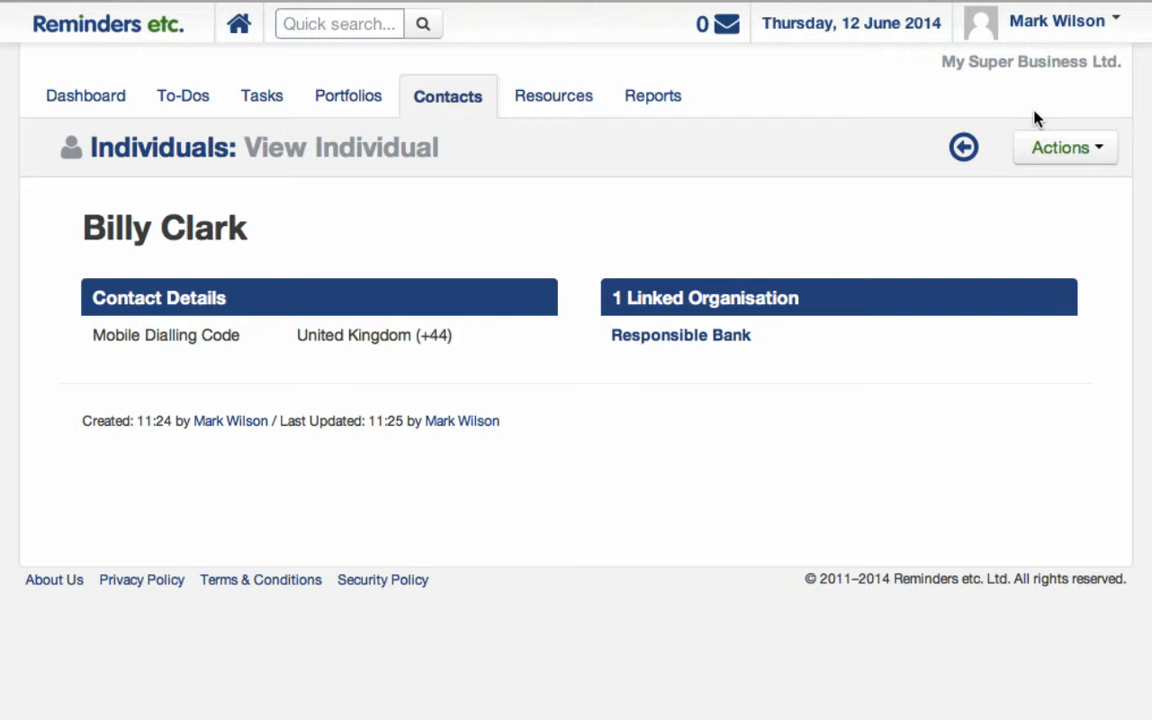
# After viewing Responsible Bank, save an Other Information note that the contact handles our account, with his extension.
pyautogui.click(690, 336)
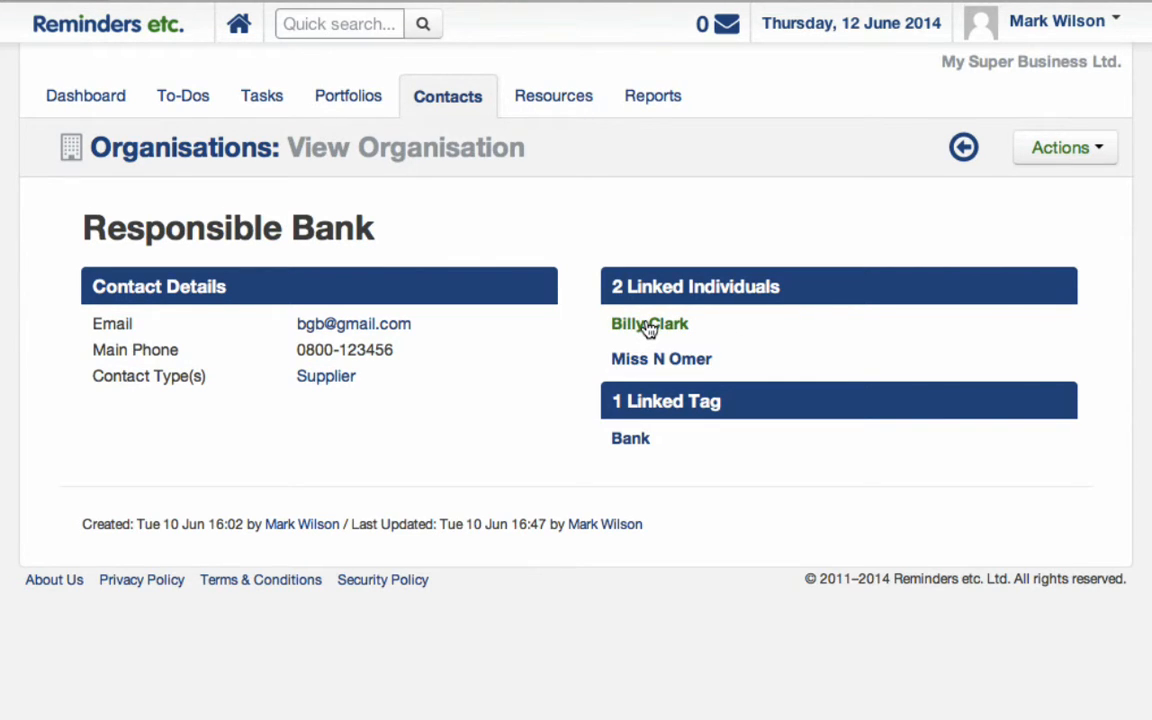
pyautogui.click(649, 330)
pyautogui.click(1046, 157)
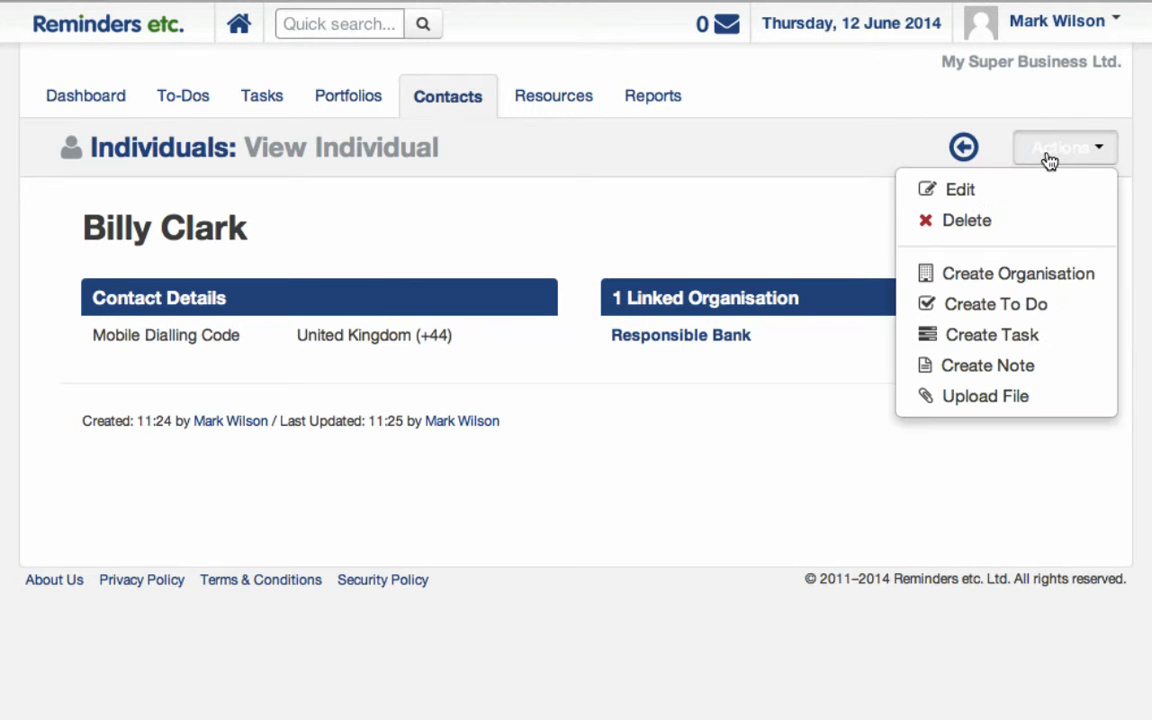
pyautogui.click(960, 190)
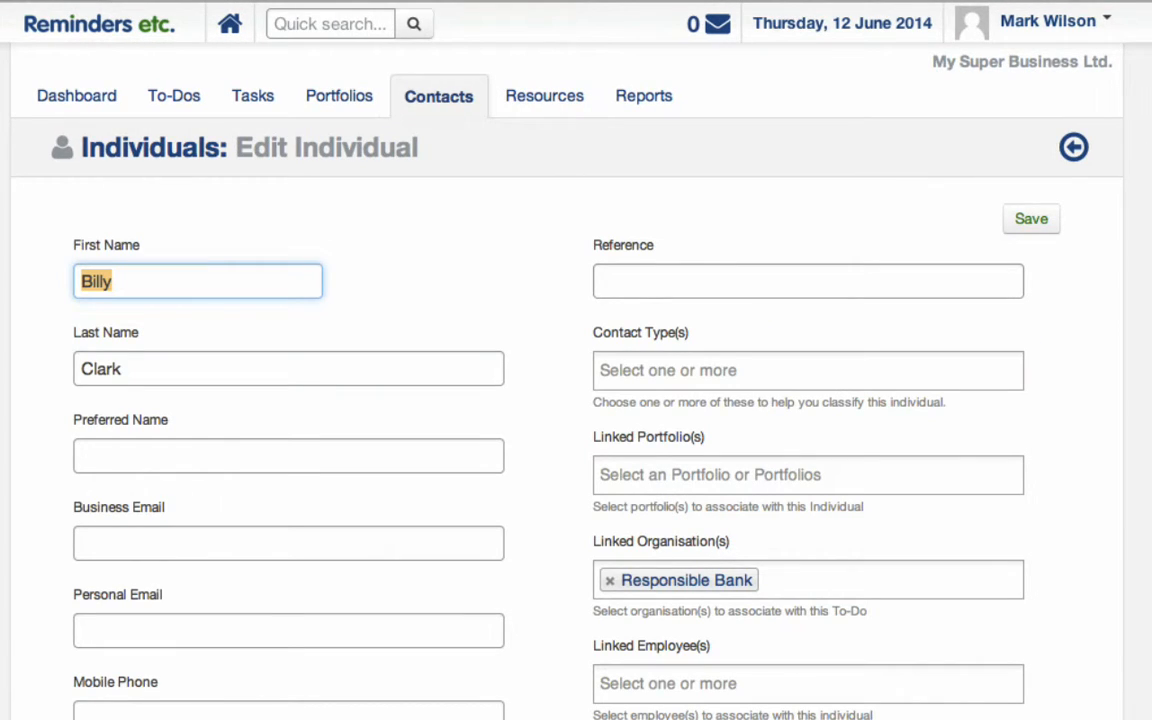
pyautogui.scroll(-10, 576, 400)
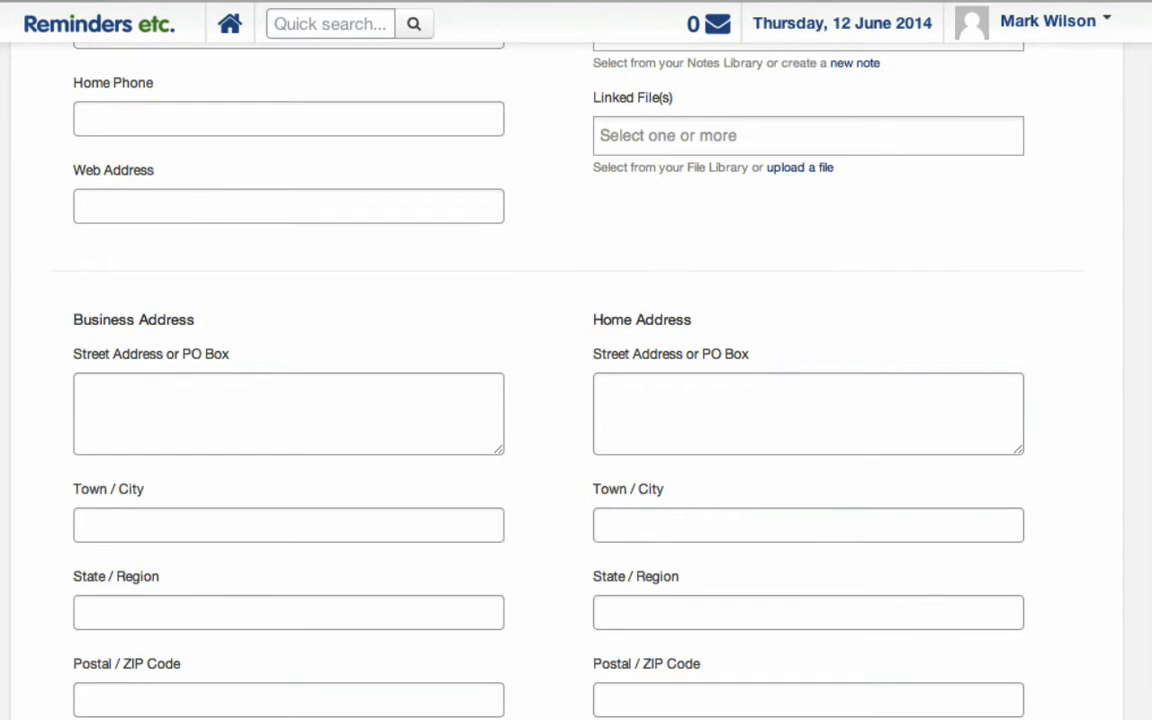
pyautogui.scroll(-10, 576, 400)
pyautogui.click(107, 572)
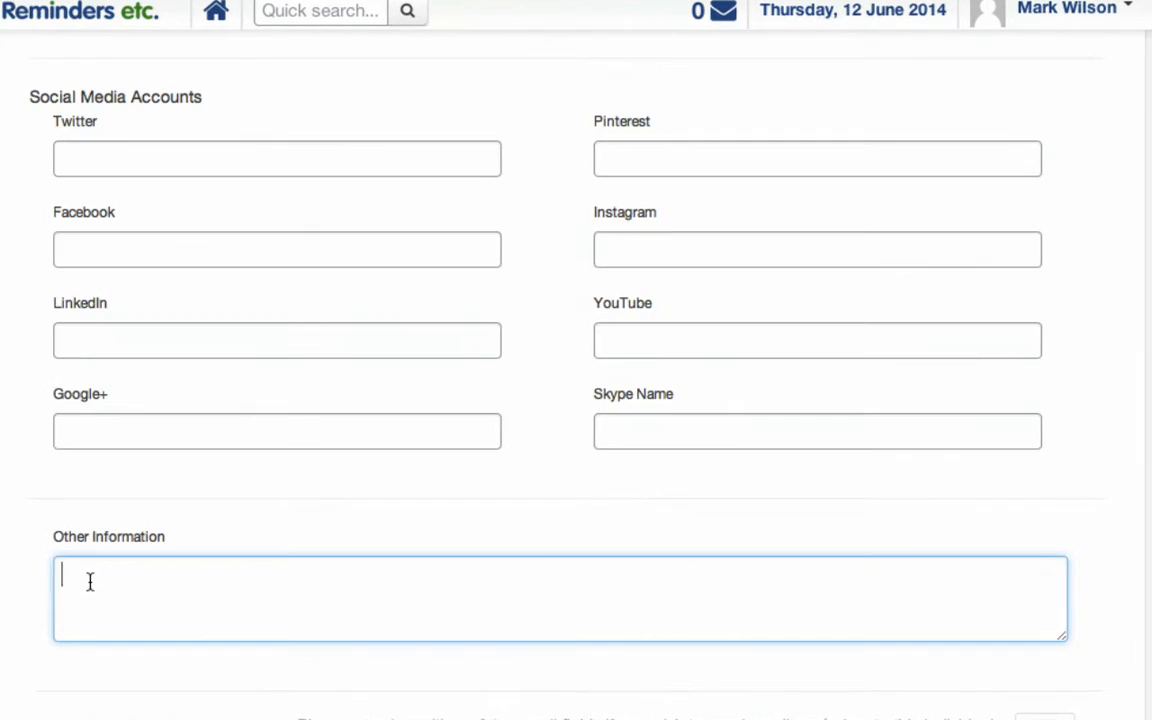
pyautogui.write('Billy looks after our a')
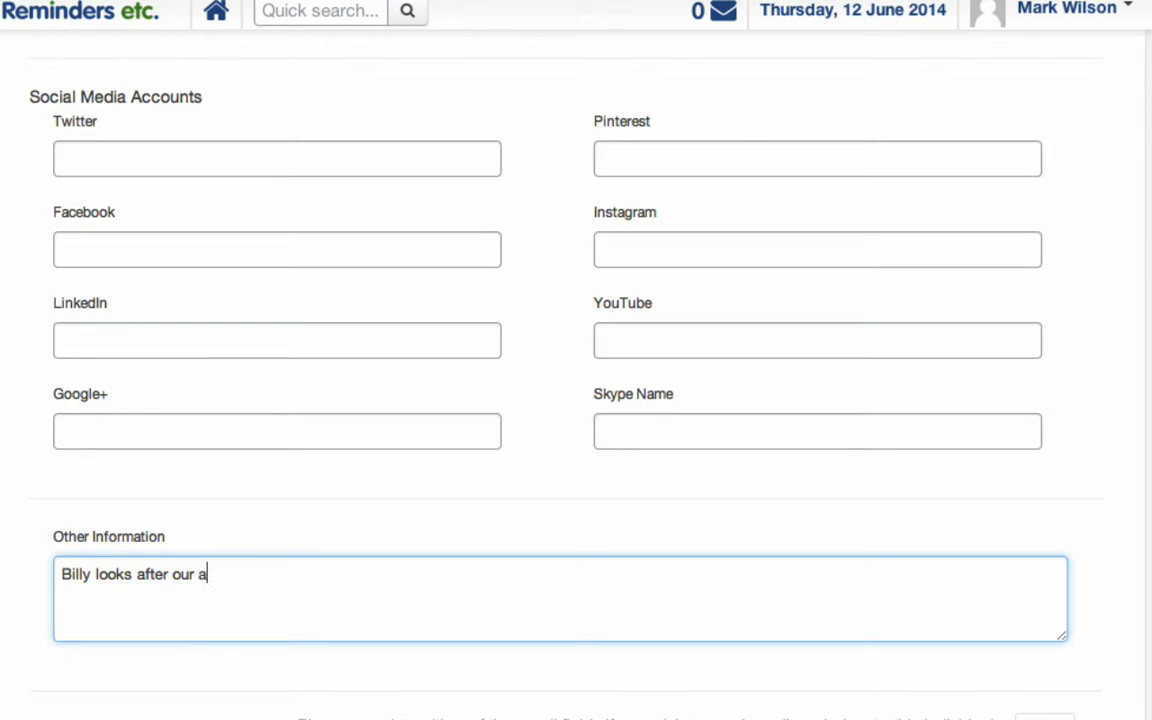
pyautogui.write("ccount - he's on")
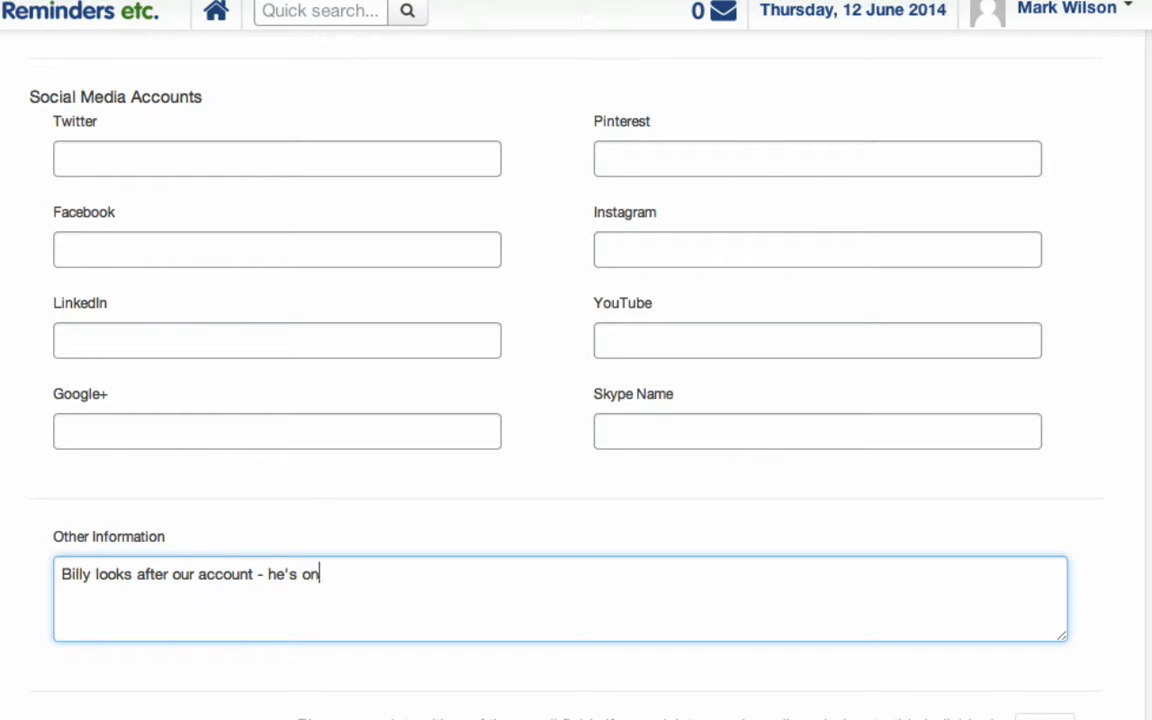
pyautogui.write(' extension 4571')
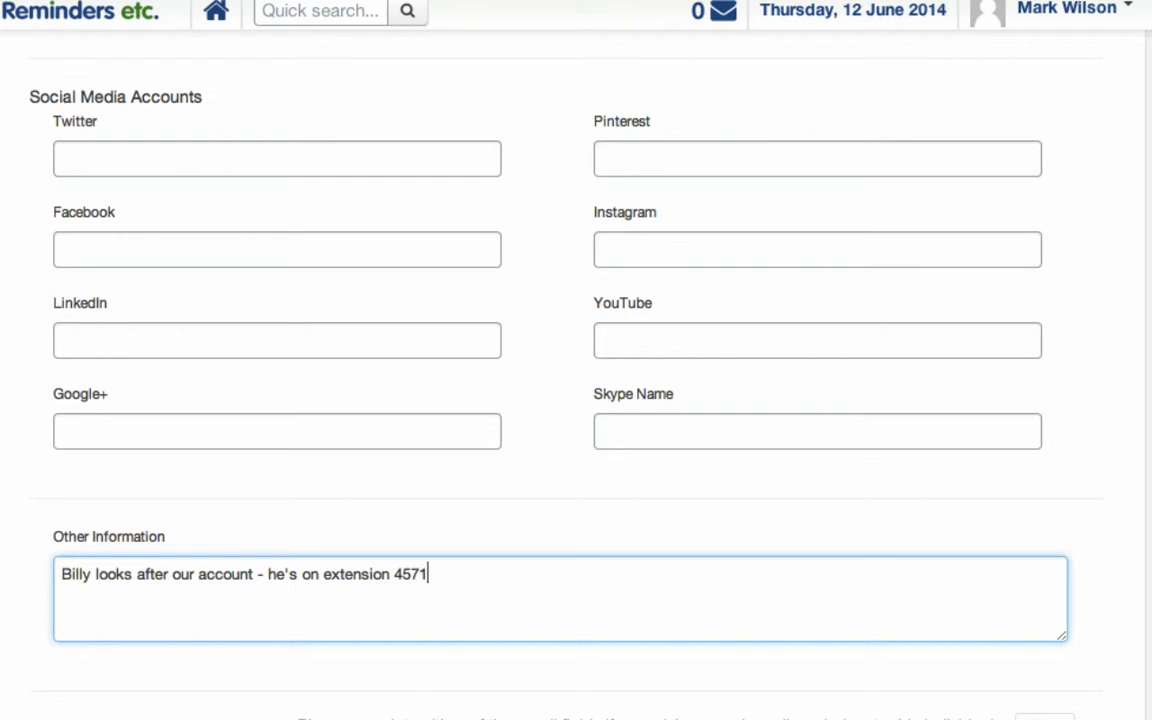
pyautogui.click(1030, 710)
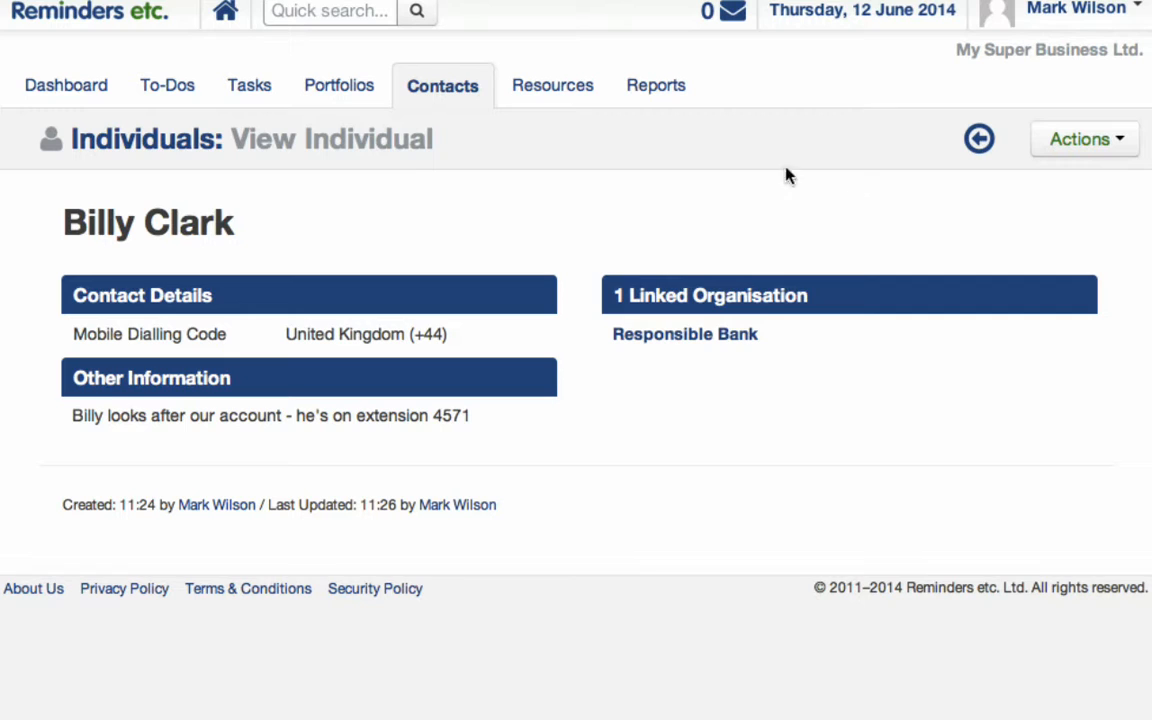
# Switch from the Individuals list to the Organisations list showing Responsible Bank's linked contact.
pyautogui.click(174, 146)
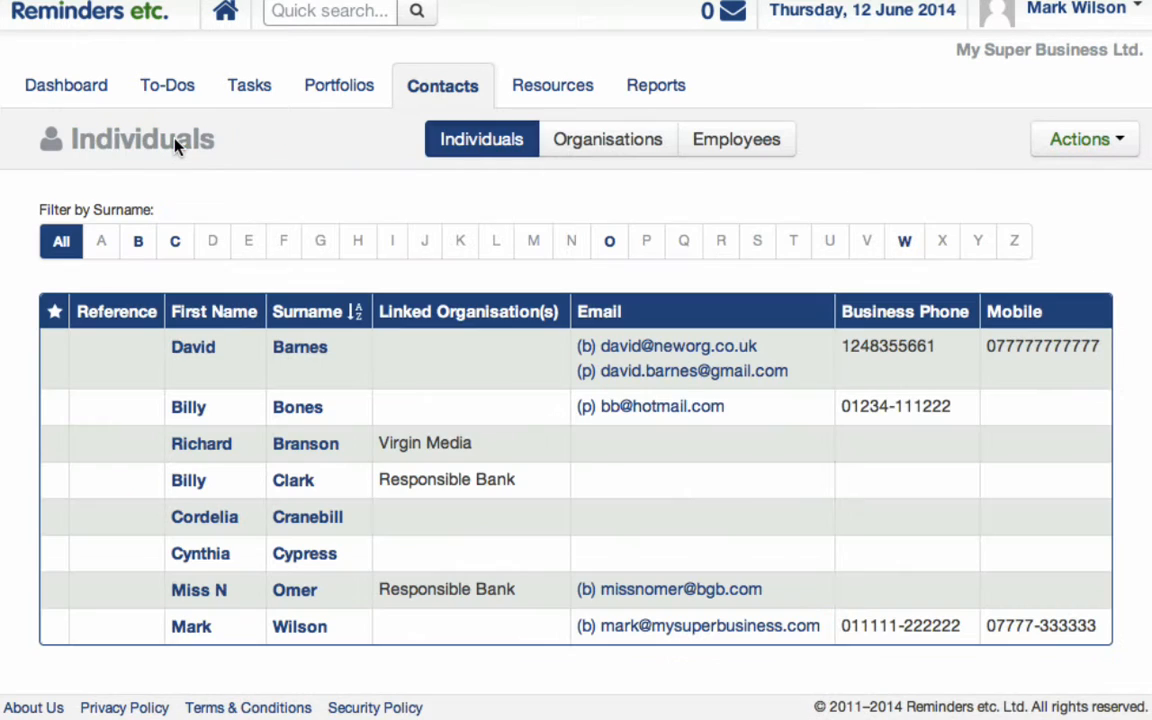
pyautogui.click(617, 149)
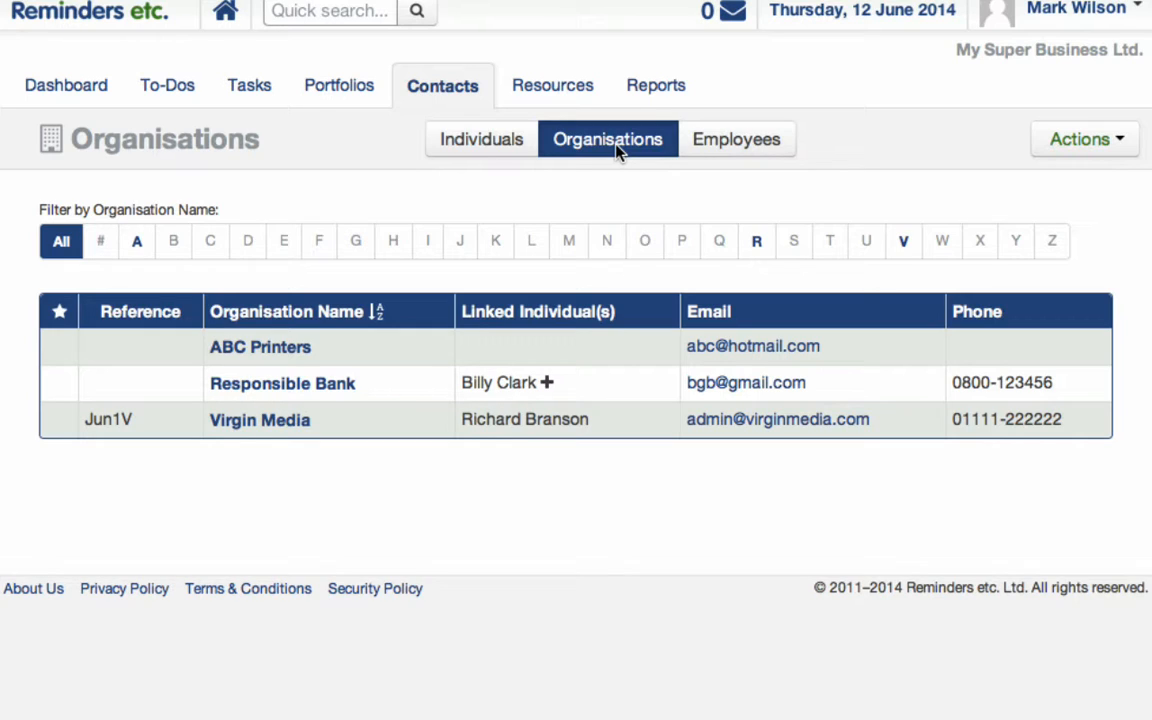
pyautogui.click(288, 425)
pyautogui.click(1116, 140)
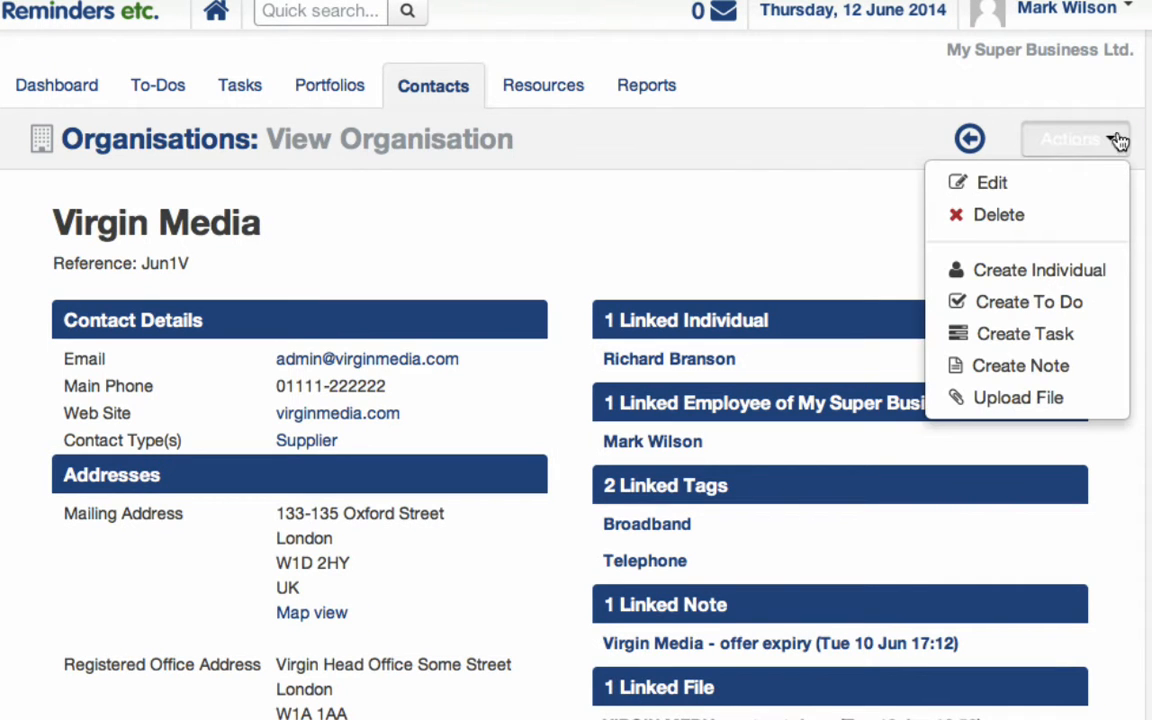
pyautogui.click(988, 184)
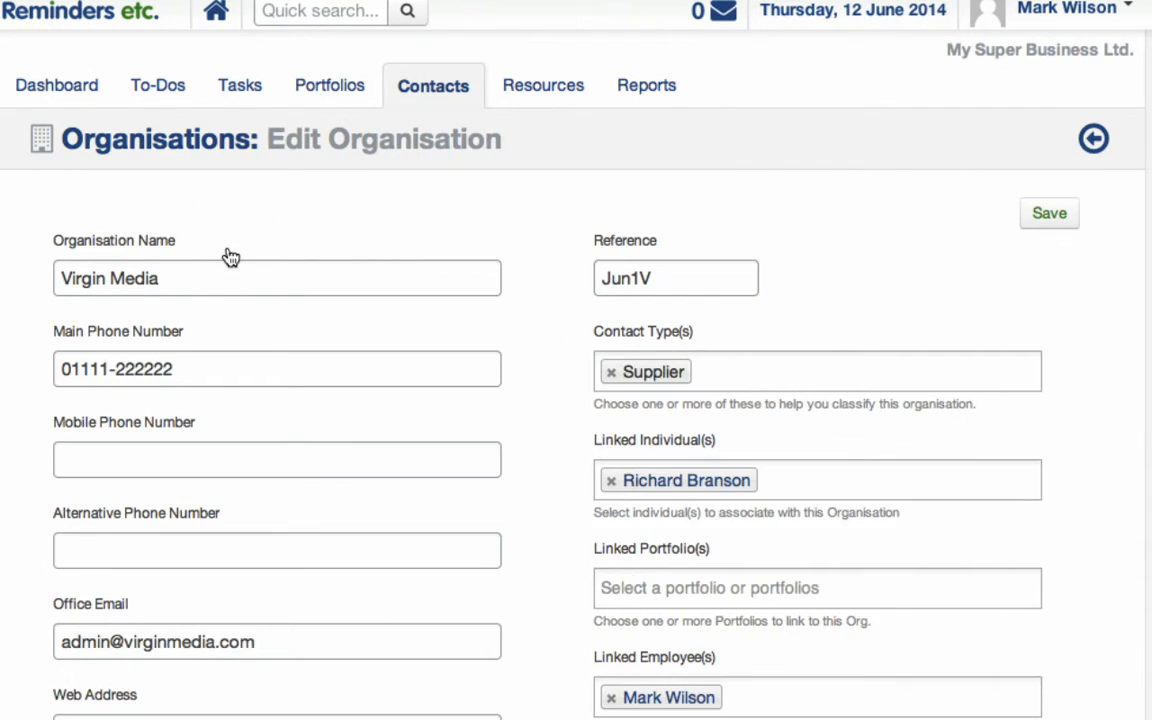
pyautogui.moveTo(197, 273); pyautogui.dragTo(2, 262)
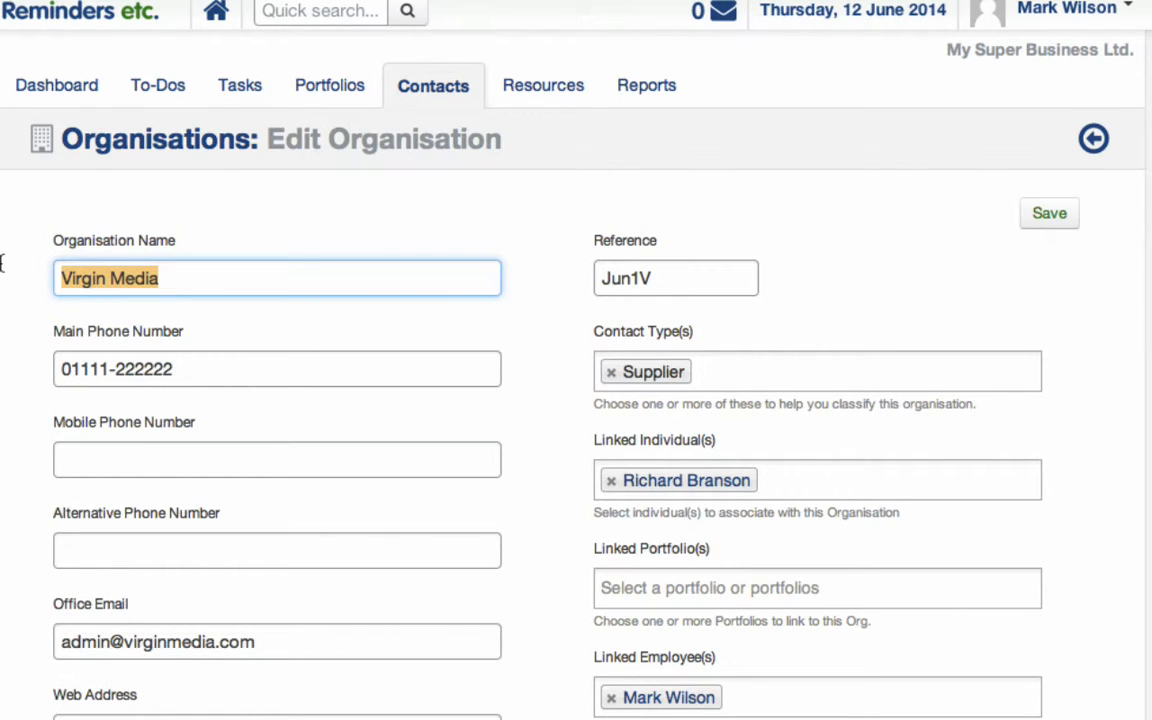
pyautogui.click(668, 278)
pyautogui.moveTo(668, 278); pyautogui.dragTo(590, 275)
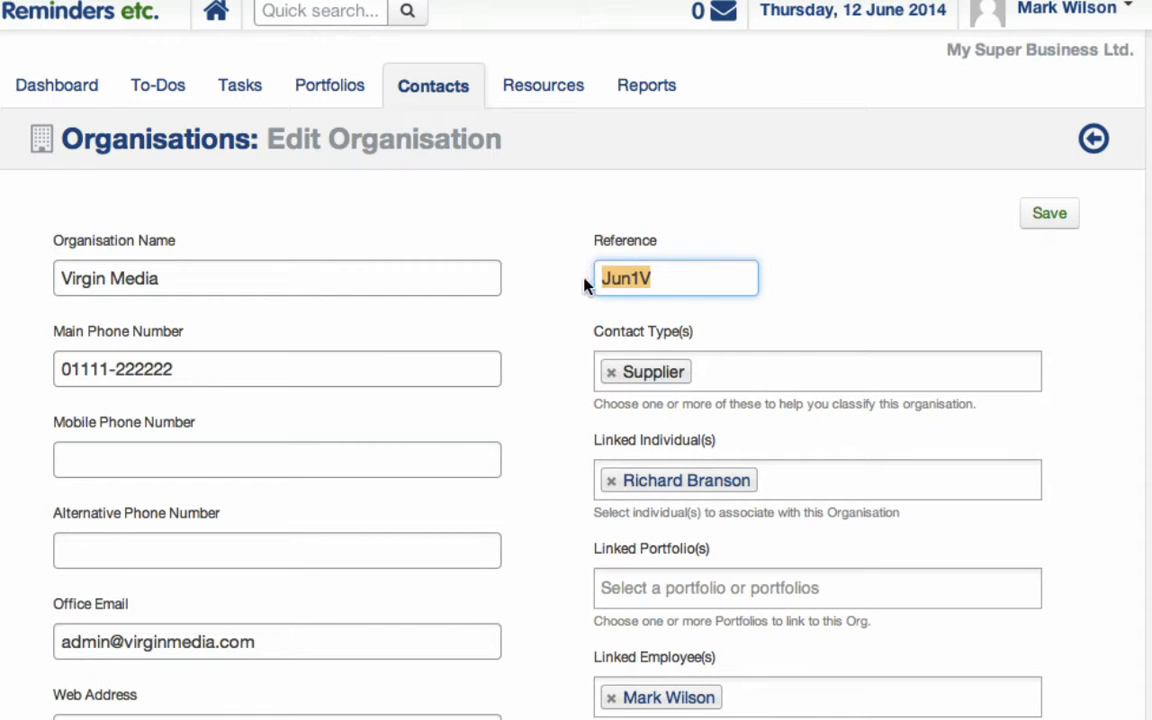
pyautogui.click(365, 369)
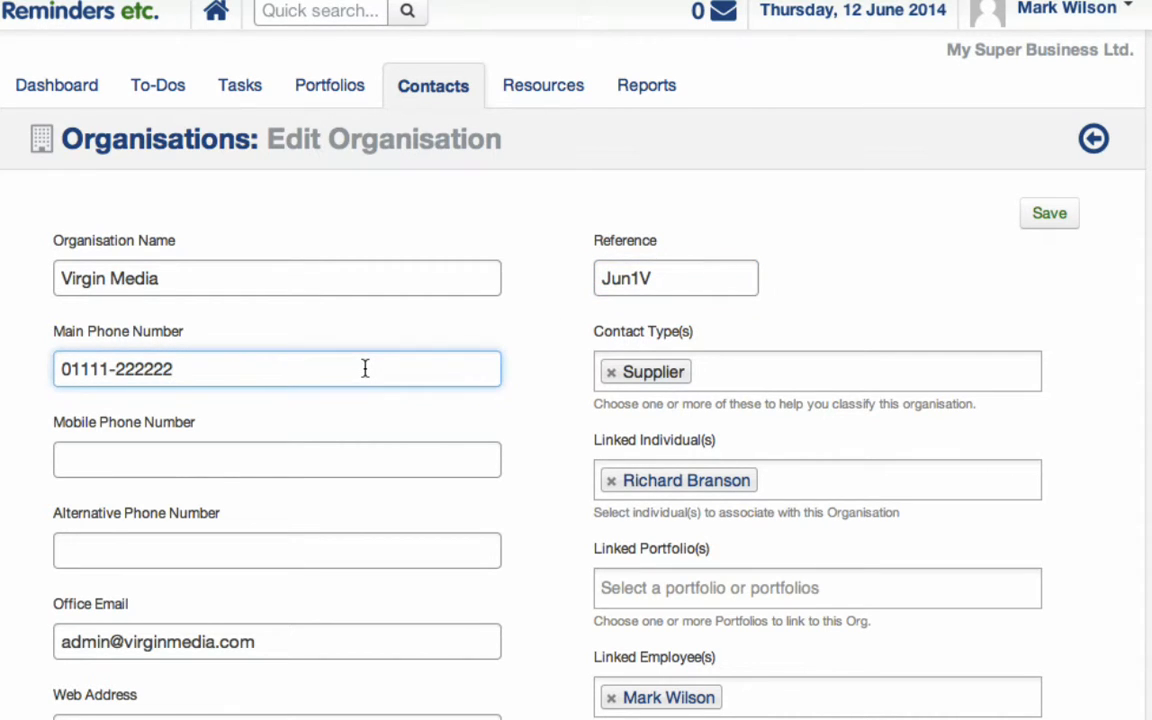
pyautogui.click(262, 454)
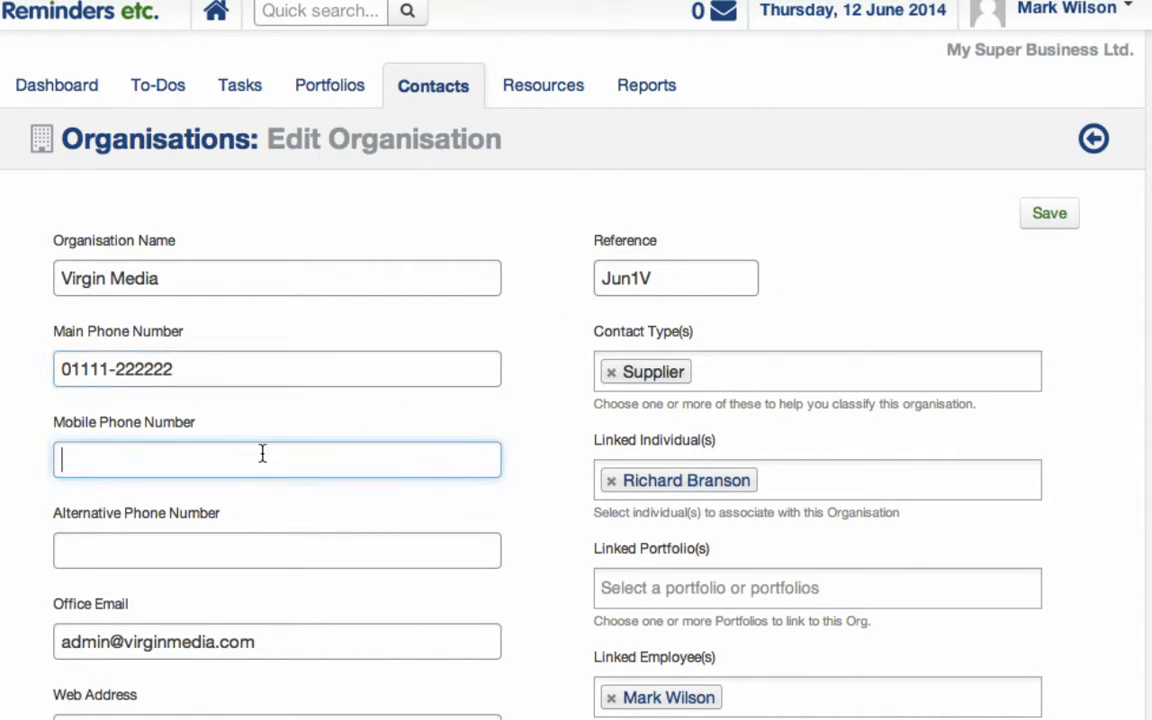
pyautogui.click(279, 644)
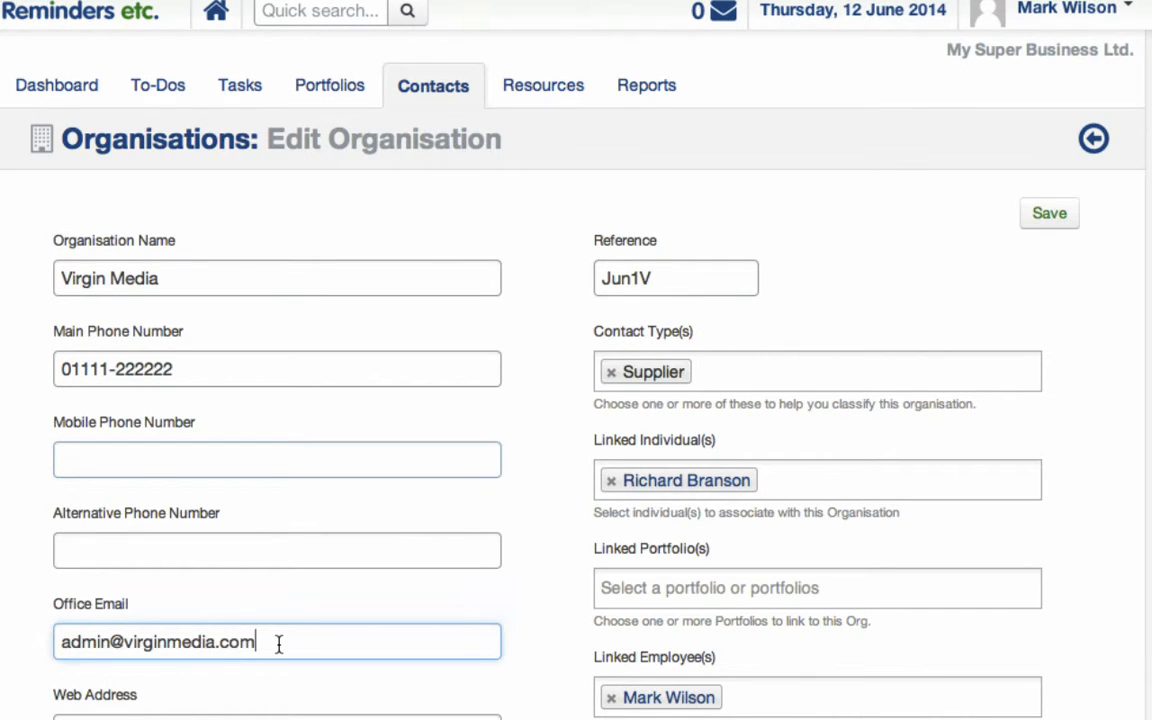
pyautogui.scroll(-1, 270, 690)
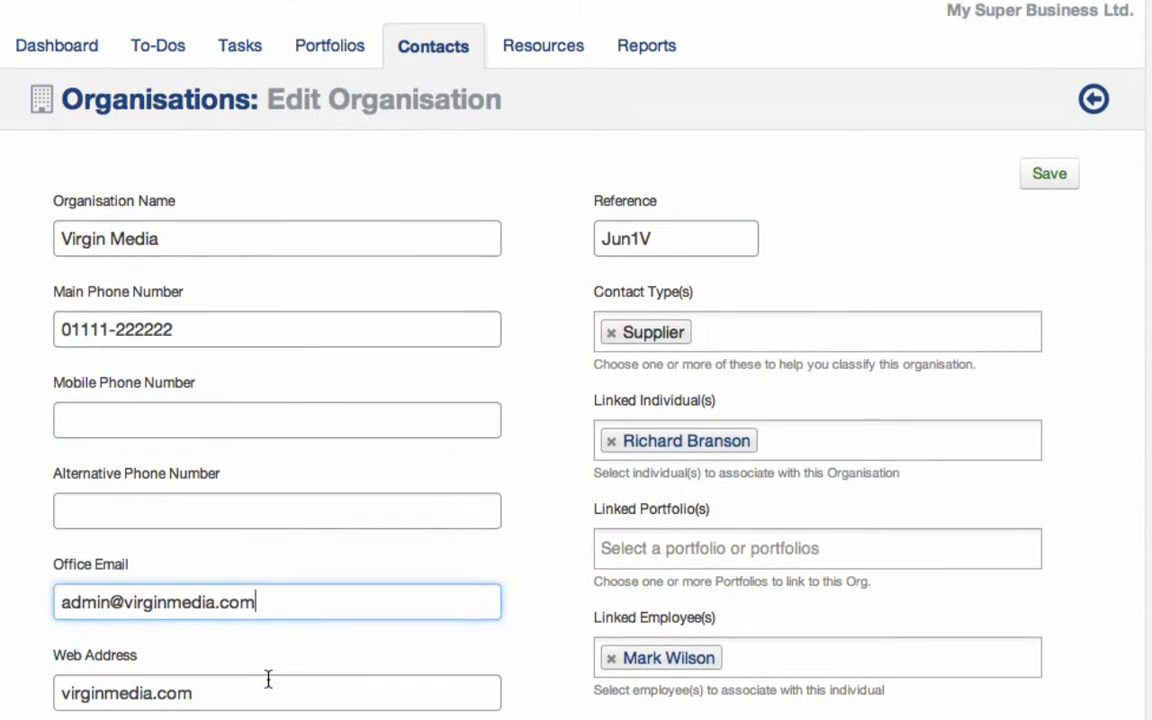
pyautogui.click(268, 680)
pyautogui.scroll(-3, 268, 680)
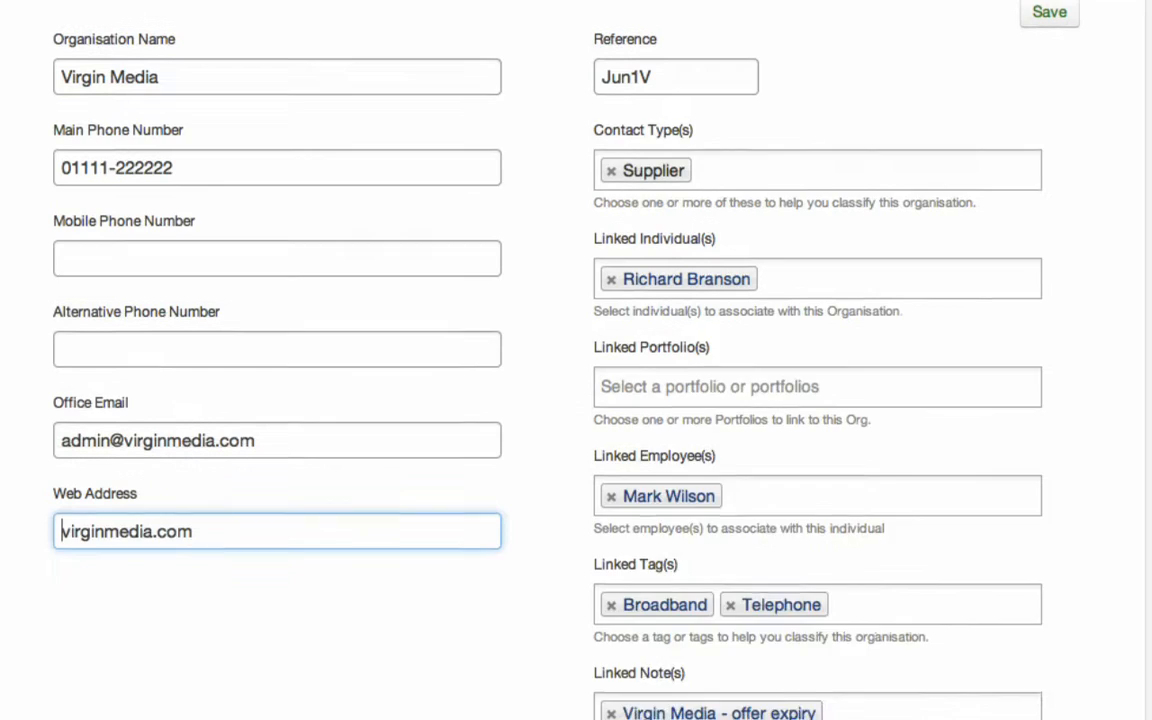
pyautogui.scroll(1, 268, 680)
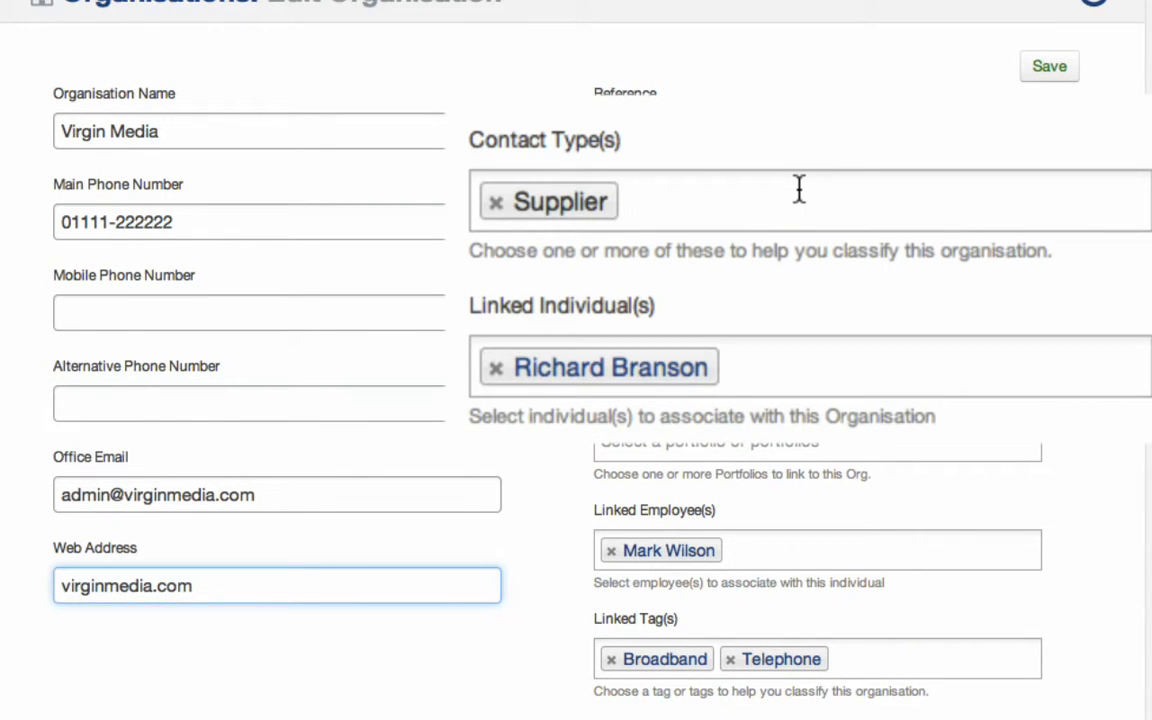
pyautogui.click(800, 218)
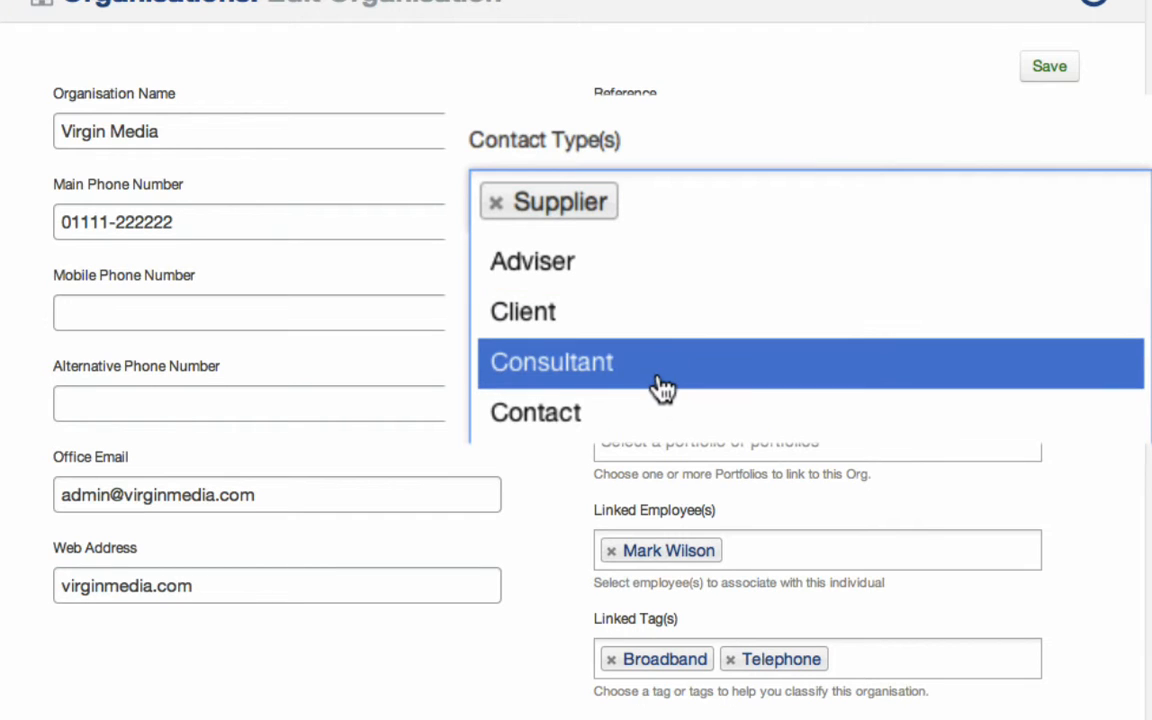
pyautogui.click(925, 92)
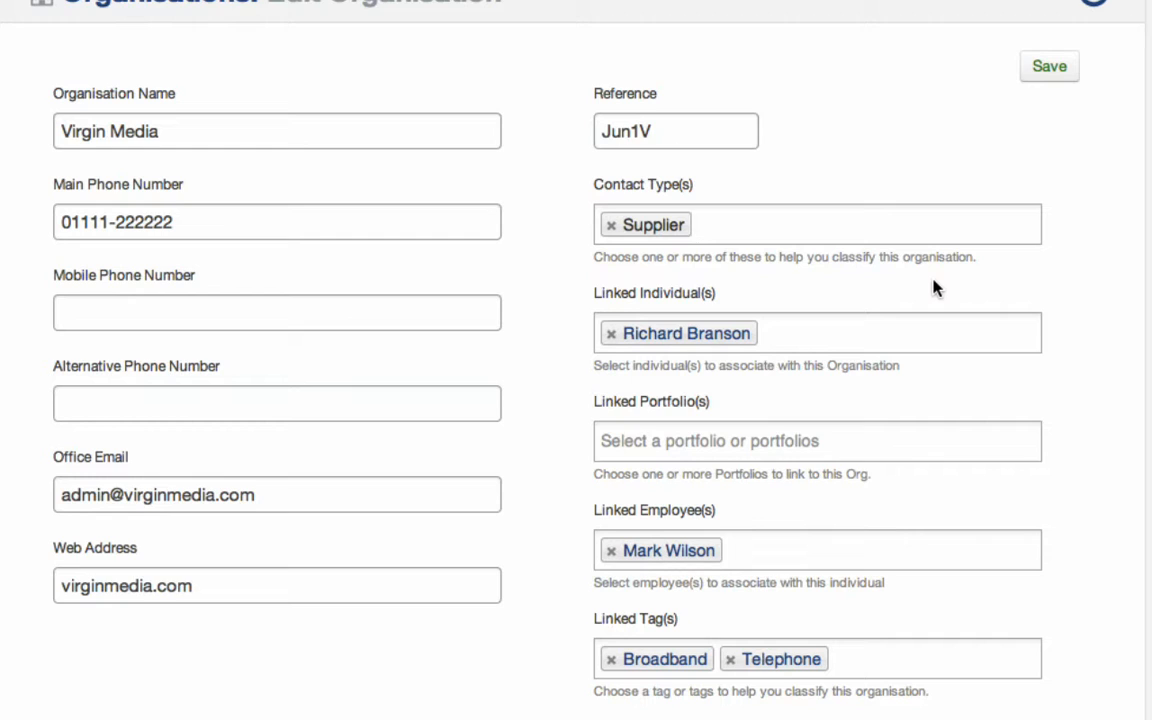
pyautogui.click(659, 348)
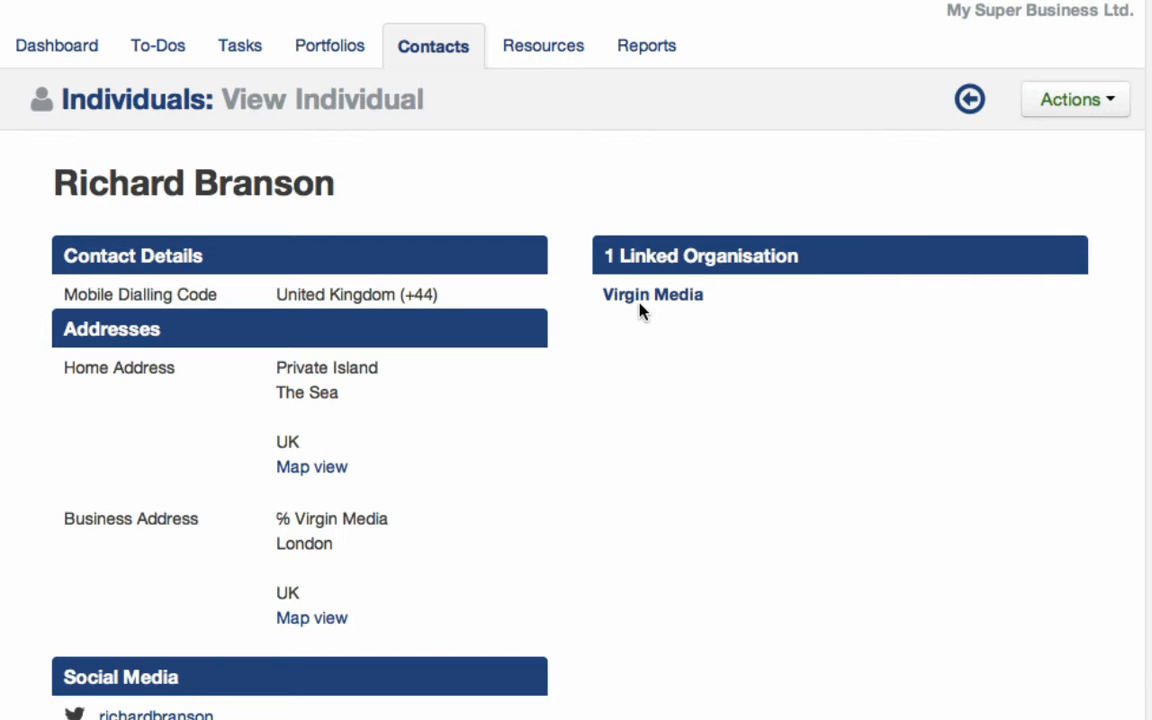
pyautogui.click(645, 305)
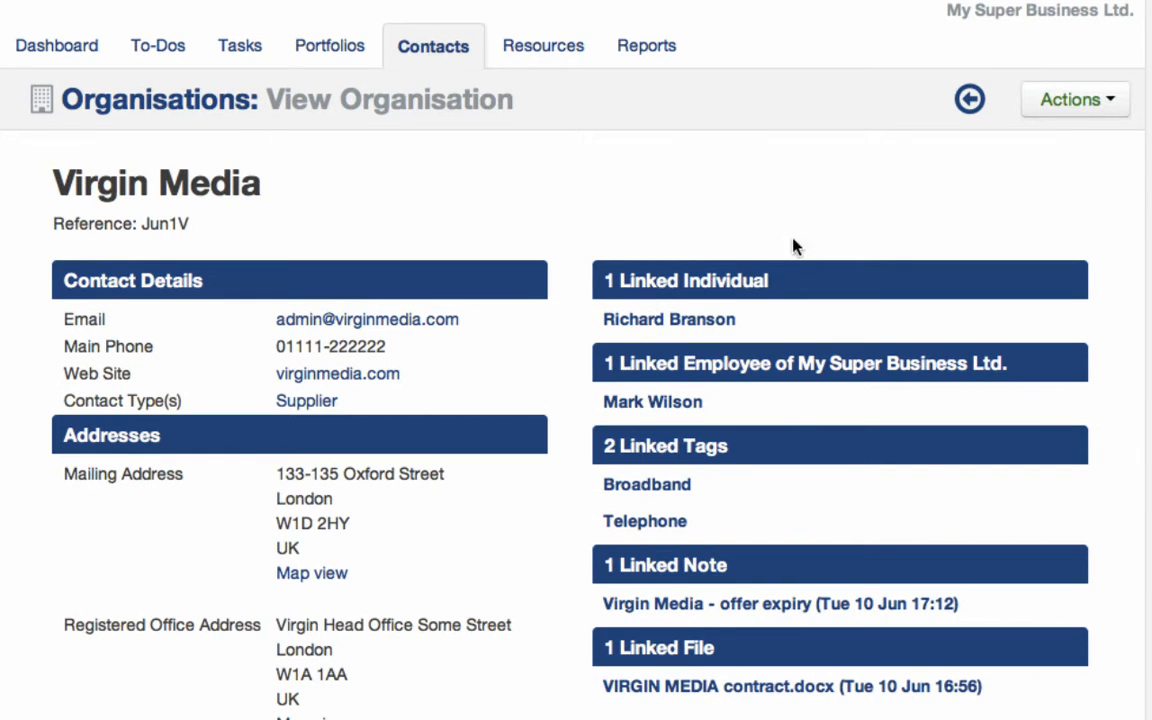
pyautogui.click(1050, 113)
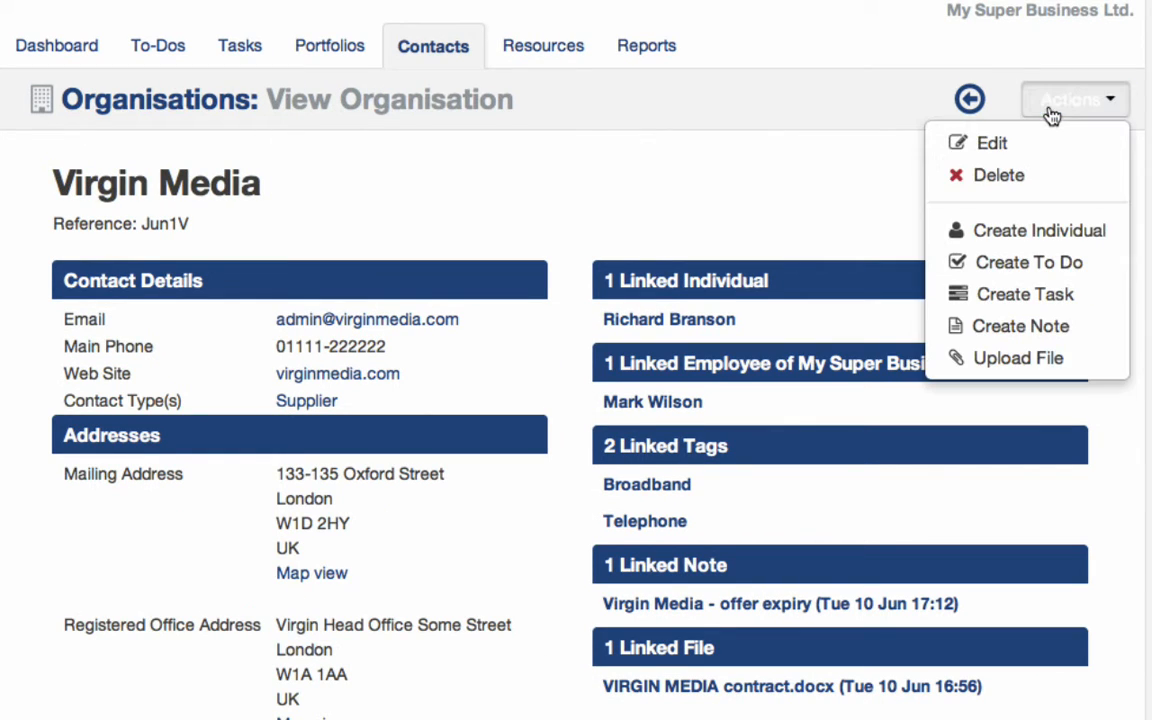
pyautogui.click(988, 143)
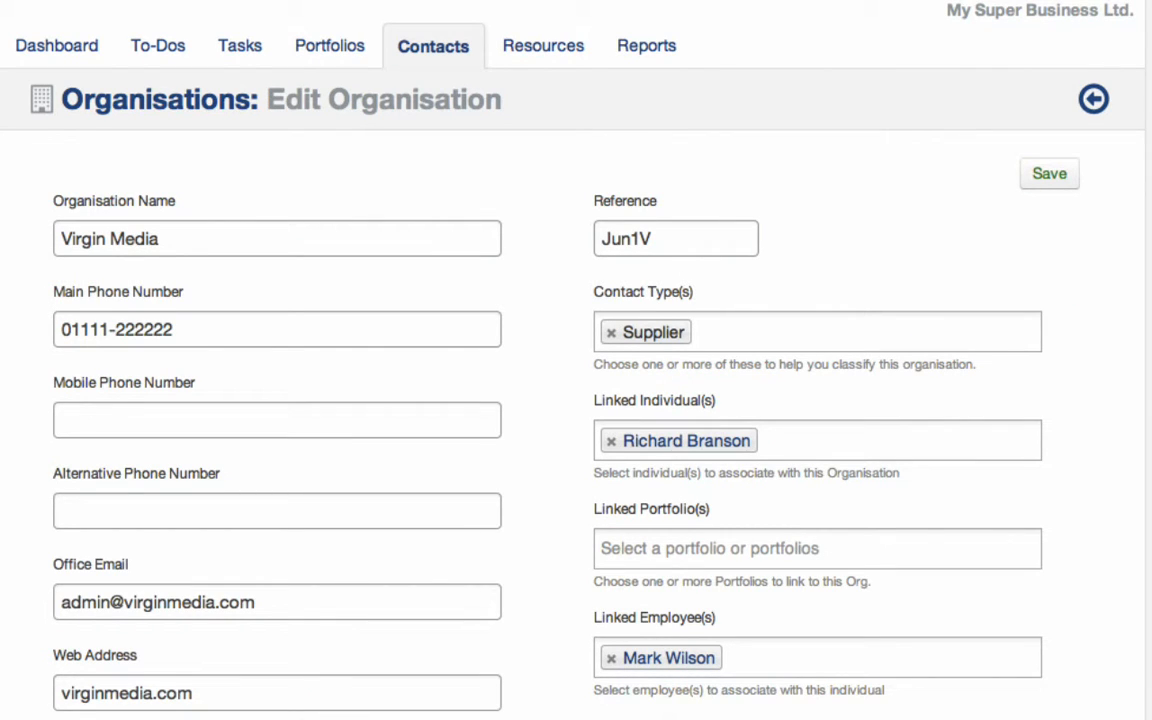
pyautogui.scroll(-5, 576, 400)
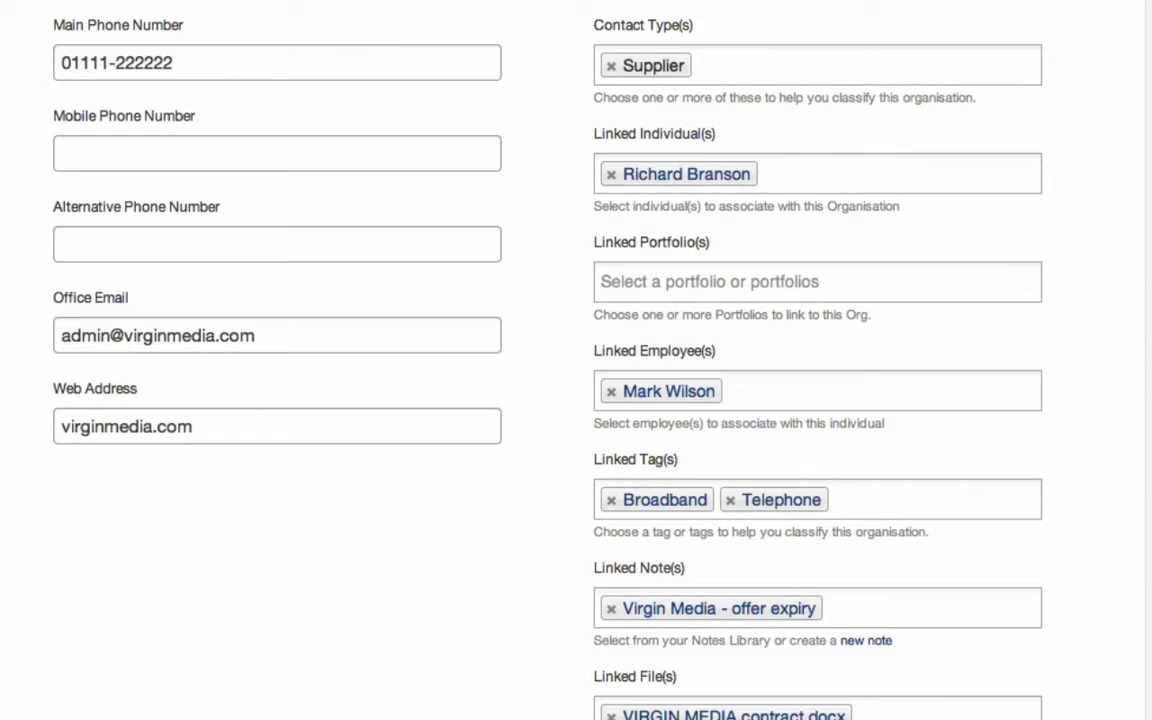
pyautogui.scroll(-1, 576, 400)
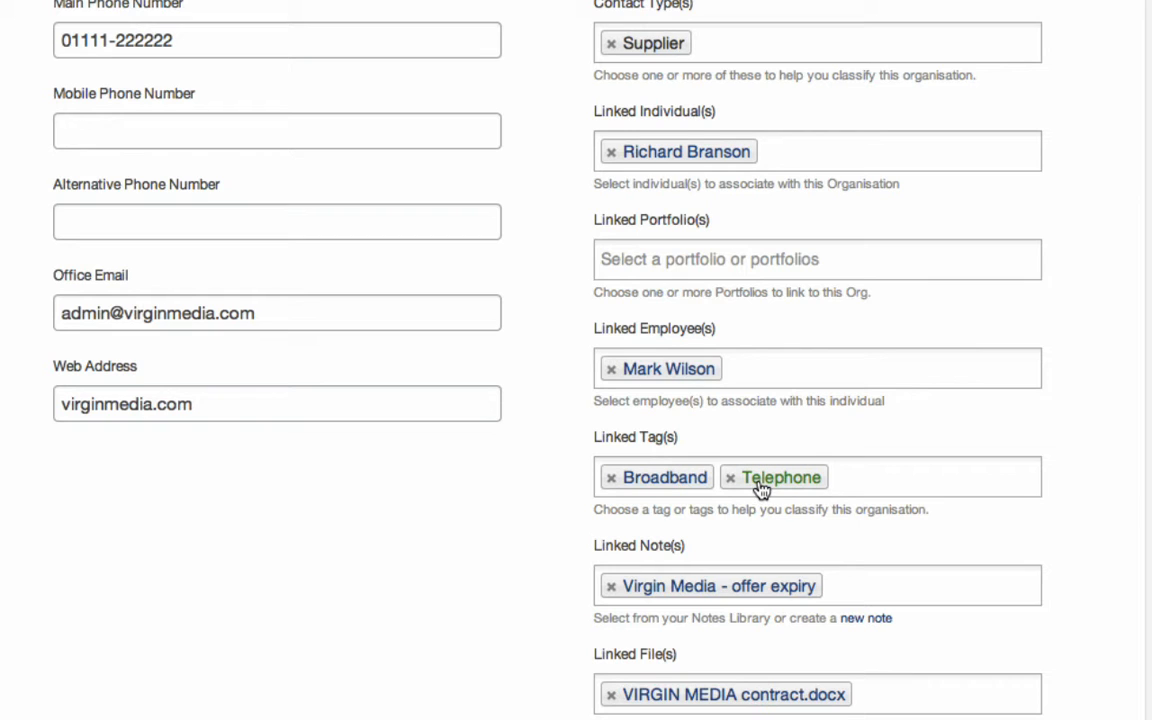
pyautogui.click(883, 477)
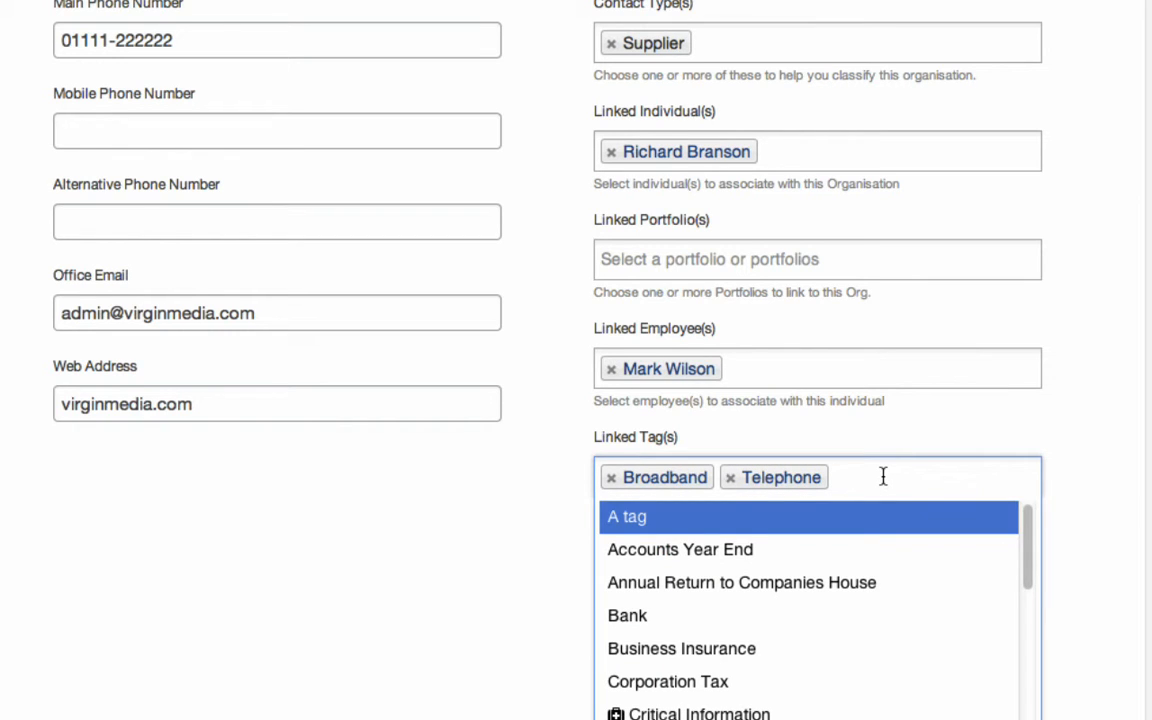
pyautogui.moveTo(1030, 522); pyautogui.dragTo(1029, 496)
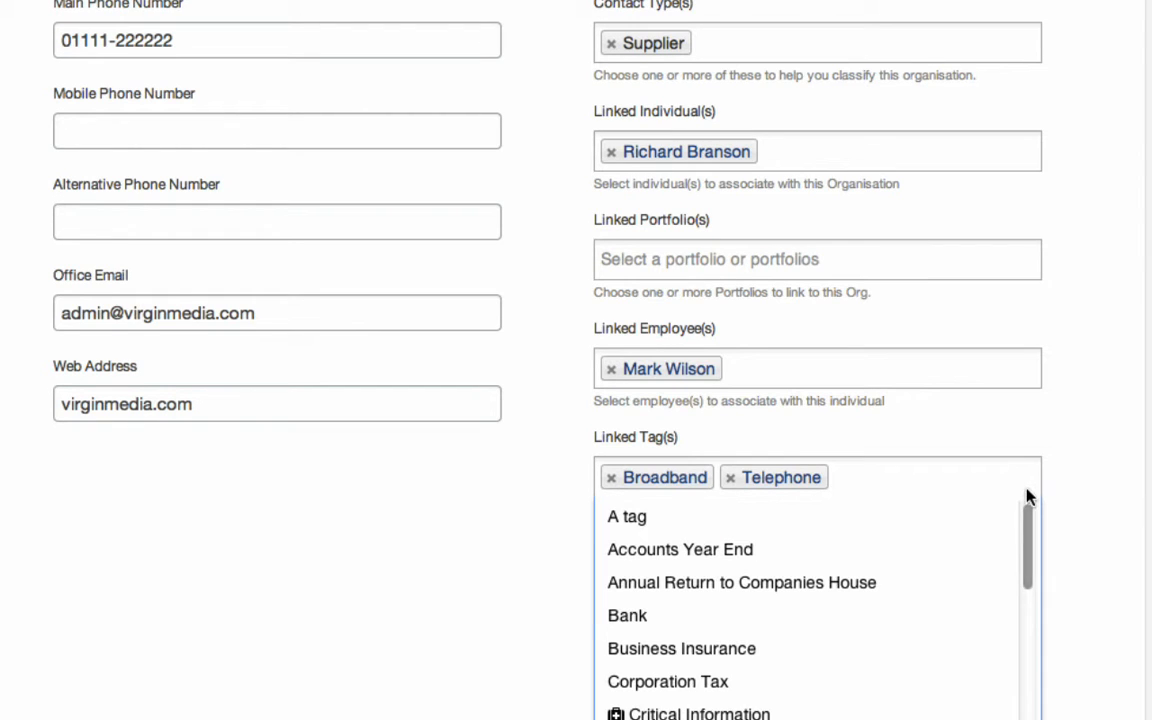
pyautogui.click(1086, 467)
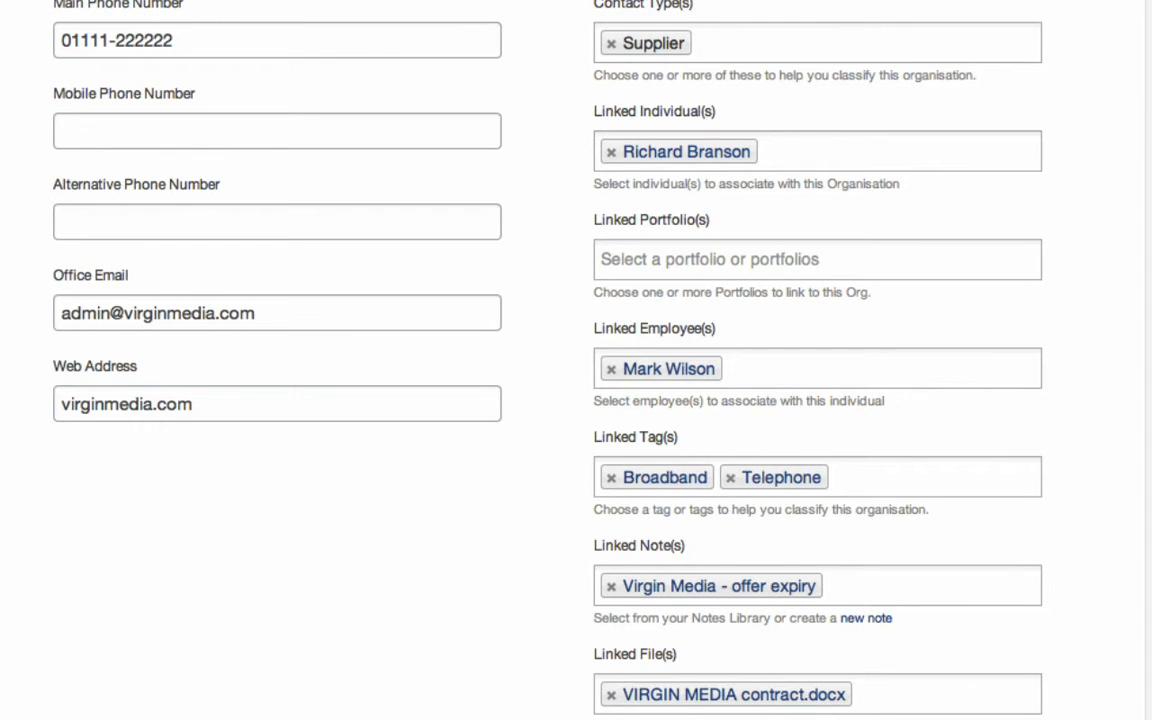
pyautogui.scroll(-10, 576, 360)
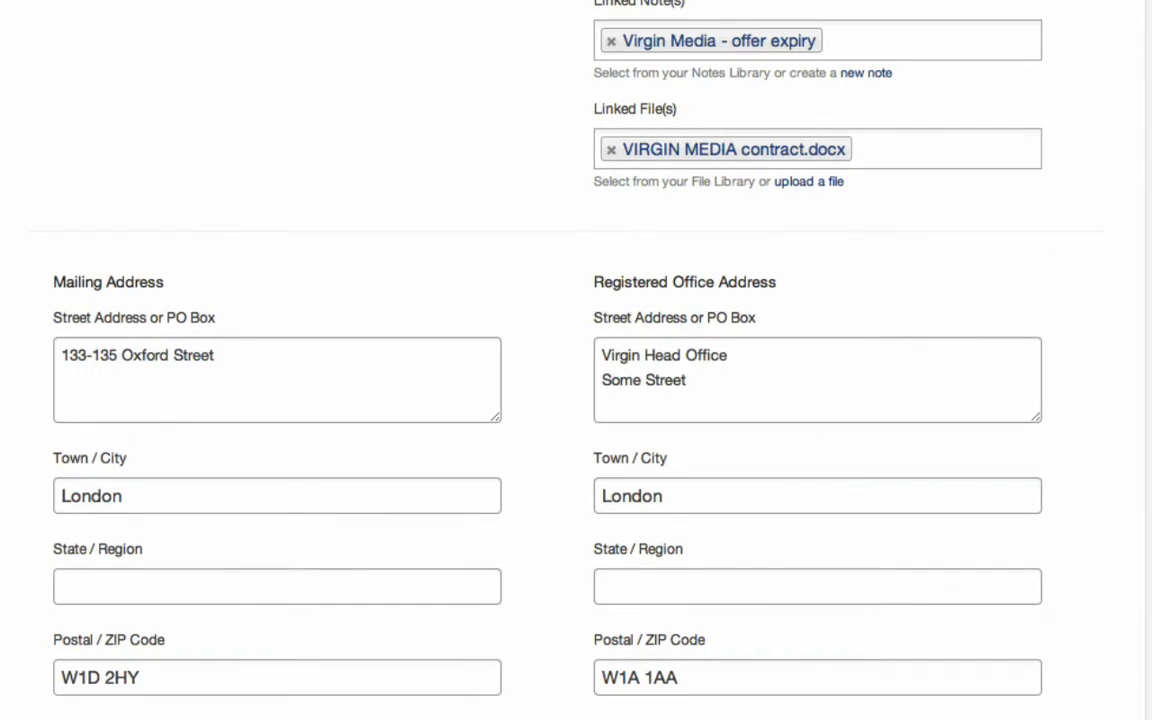
pyautogui.scroll(-10, 576, 360)
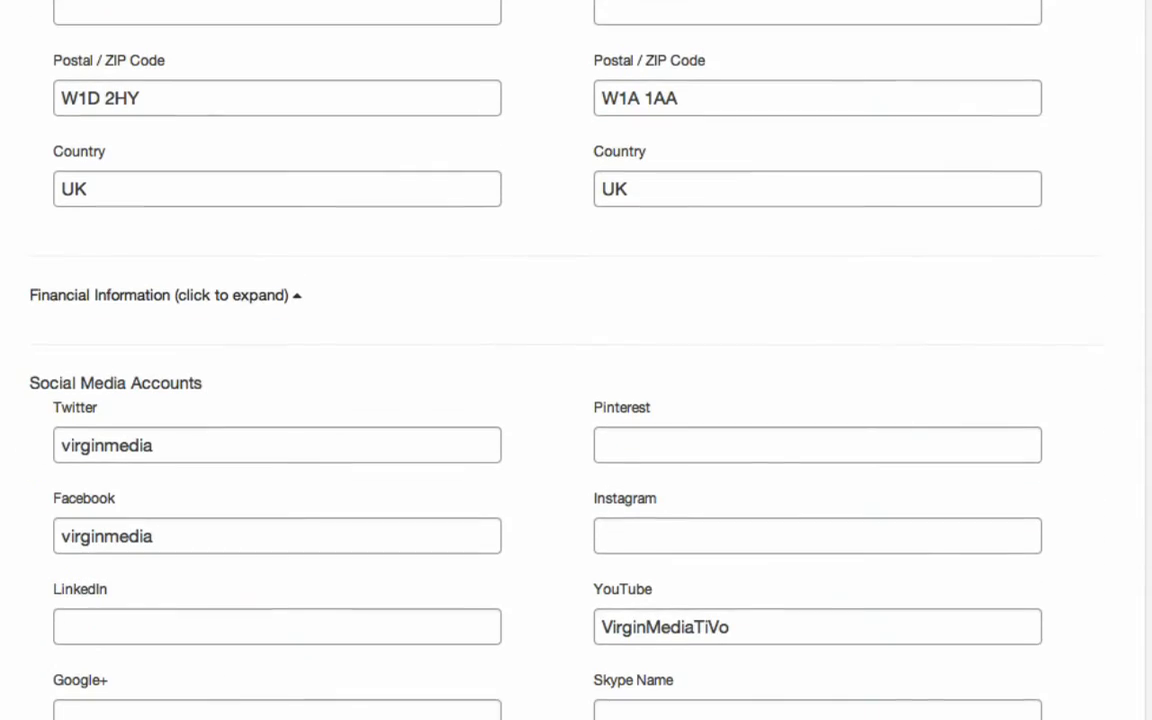
pyautogui.scroll(-3, 576, 360)
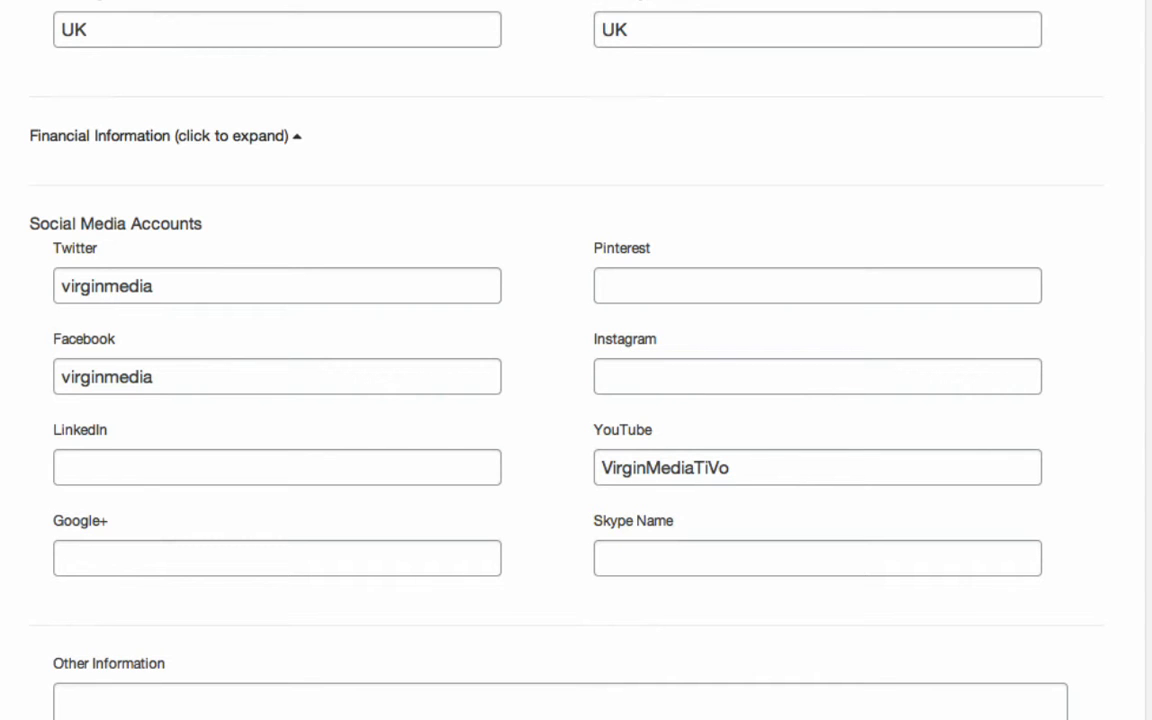
pyautogui.scroll(10, 576, 360)
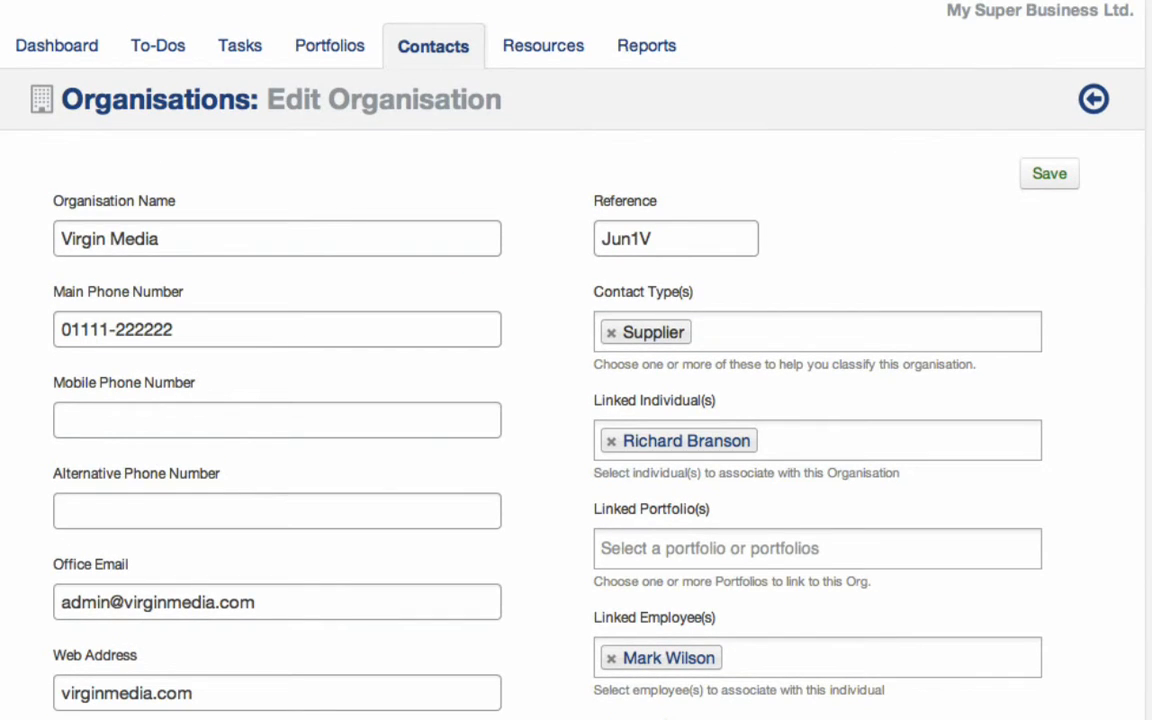
pyautogui.click(1050, 175)
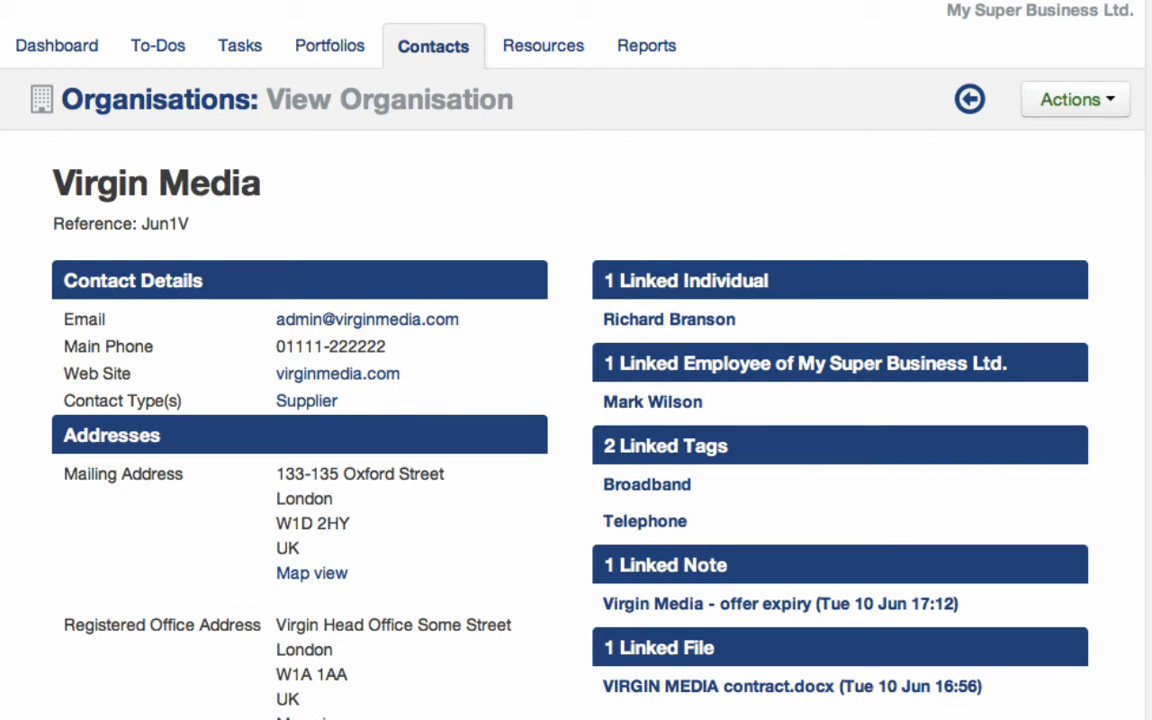
pyautogui.scroll(-3, 576, 400)
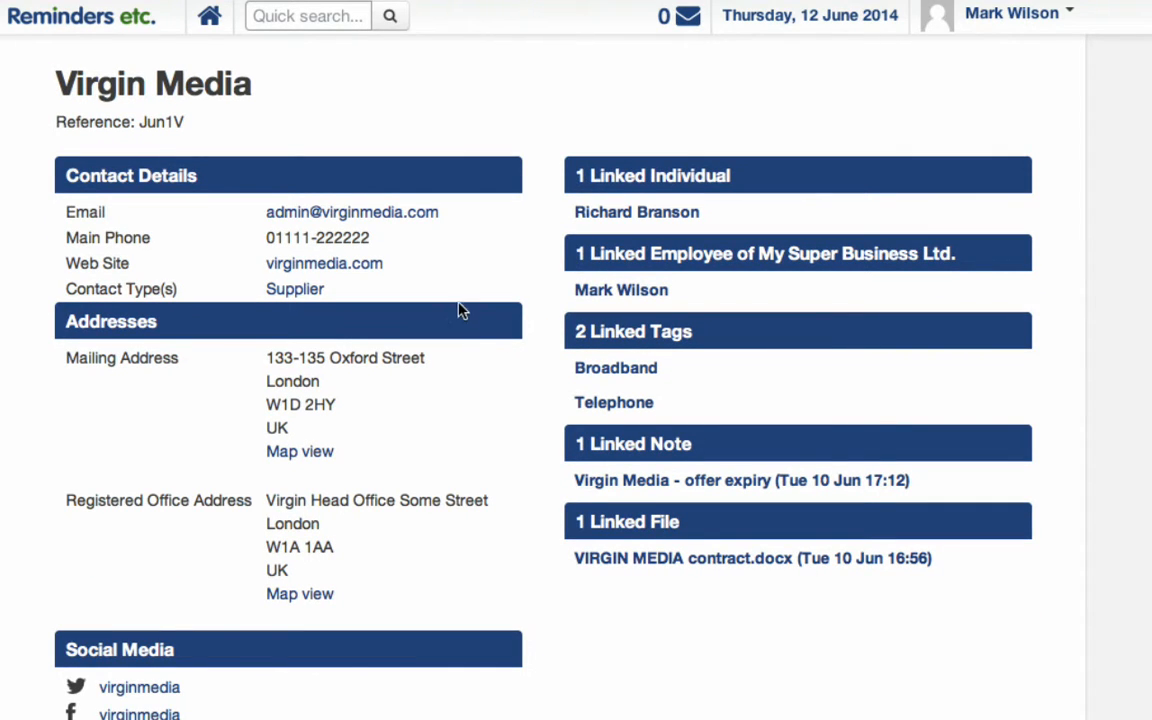
pyautogui.click(376, 215)
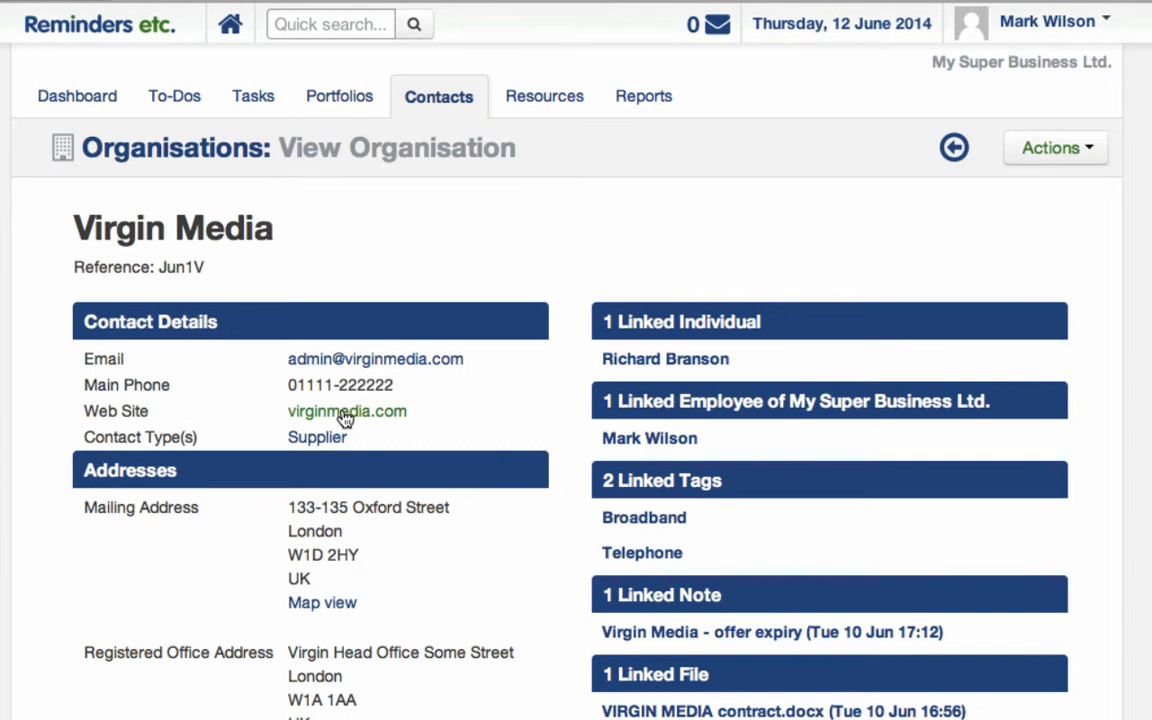
pyautogui.click(345, 413)
pyautogui.click(321, 603)
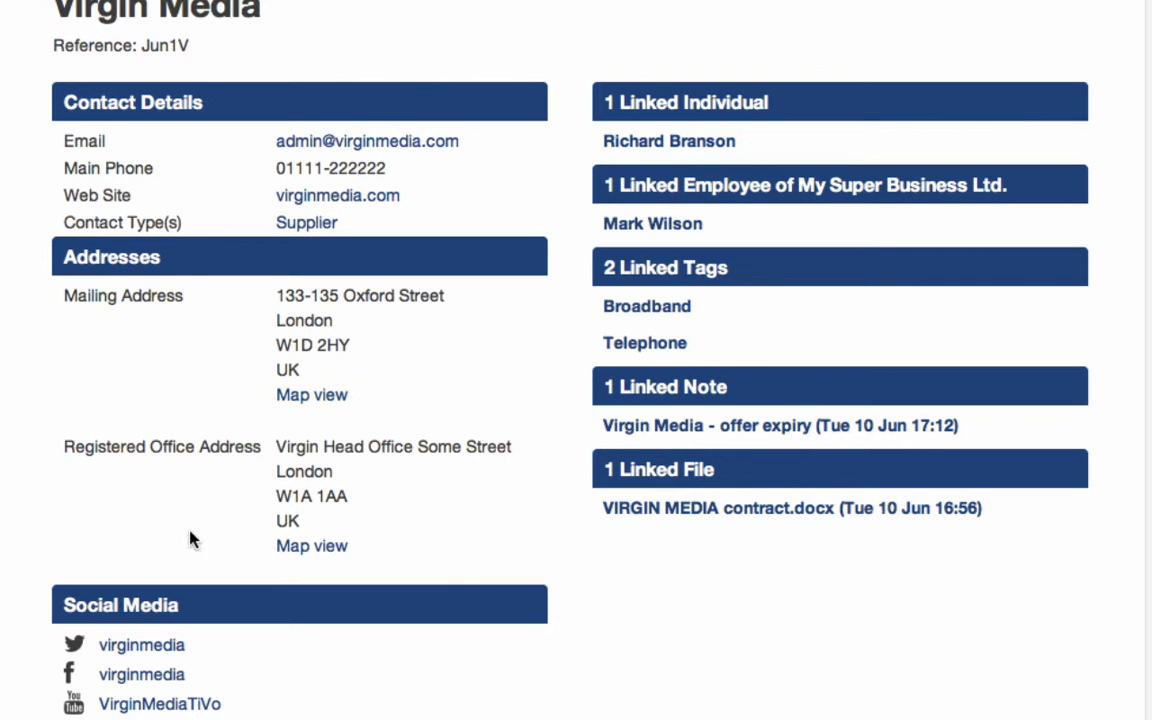
pyautogui.click(141, 646)
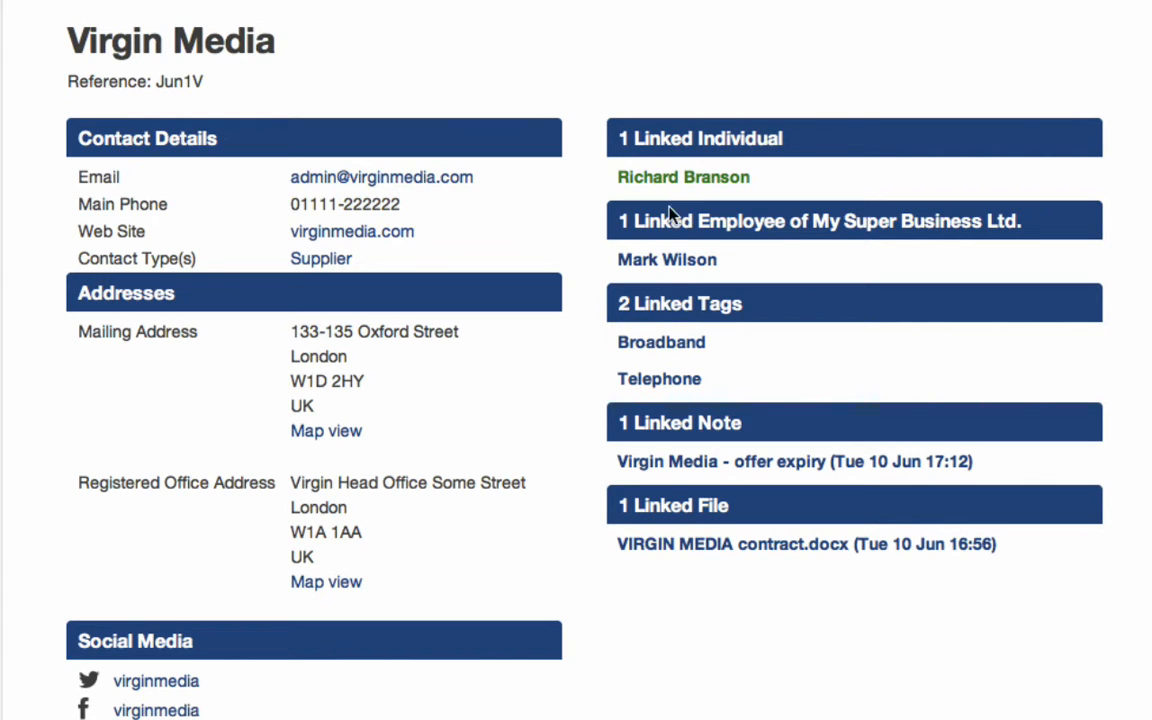
pyautogui.click(663, 345)
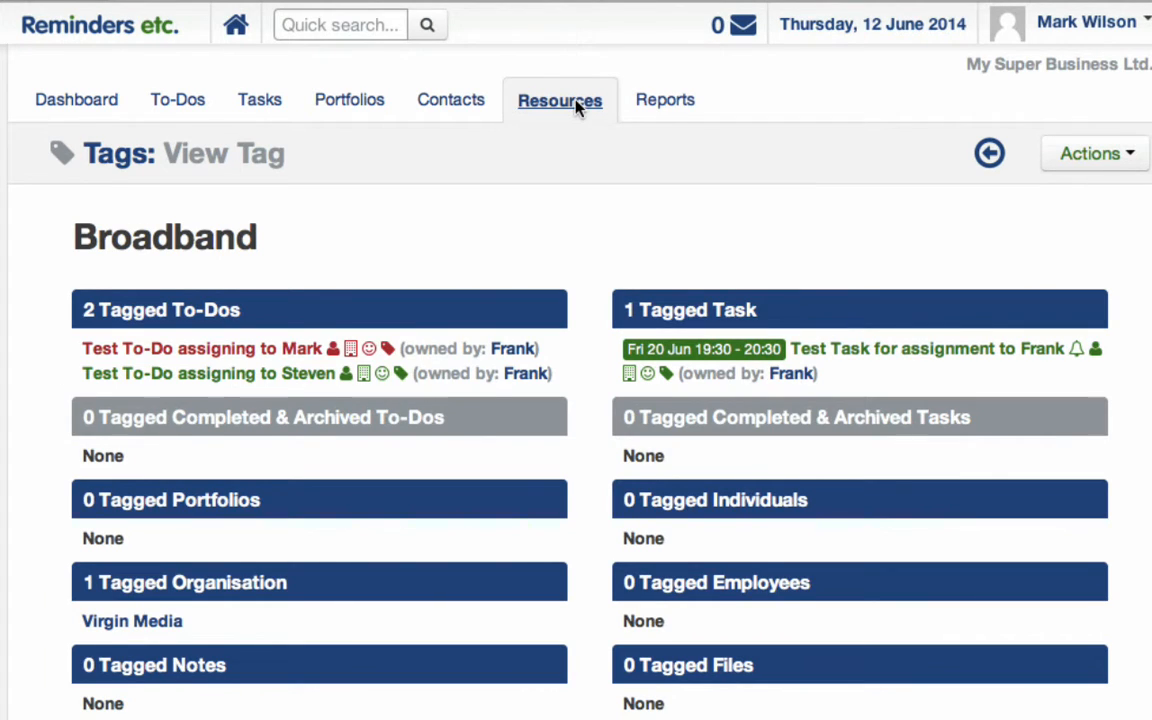
# In the Tags list, filter by B and open the Broadband tag.
pyautogui.click(577, 108)
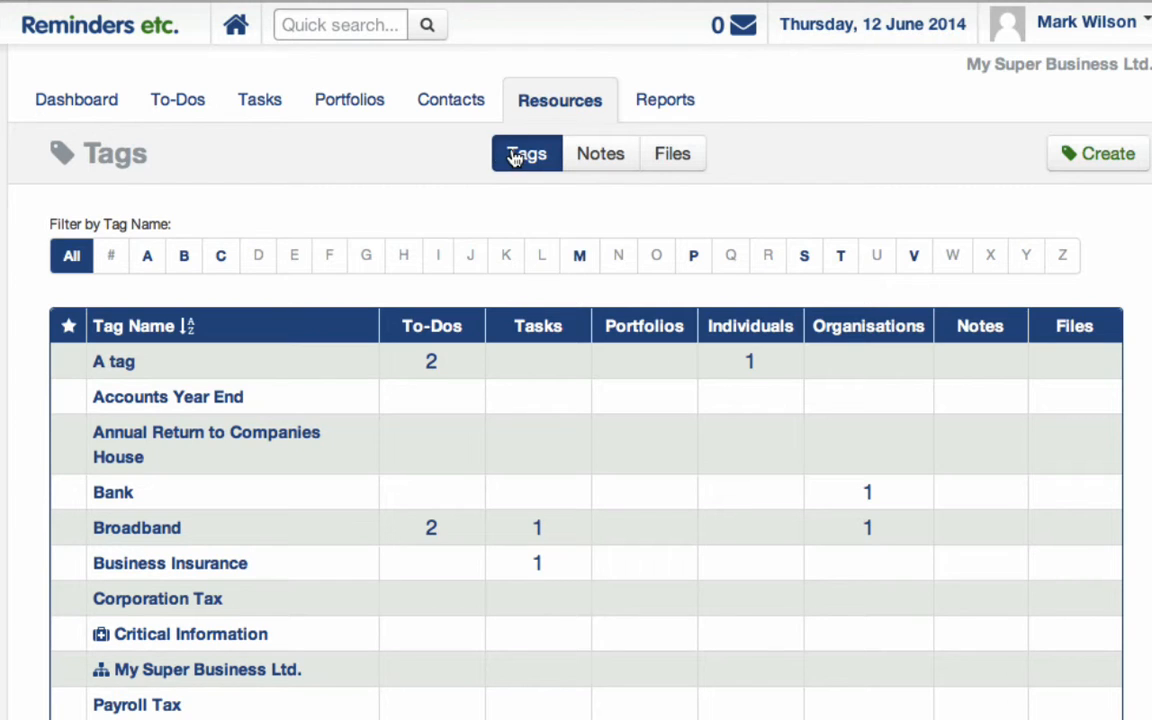
pyautogui.click(186, 258)
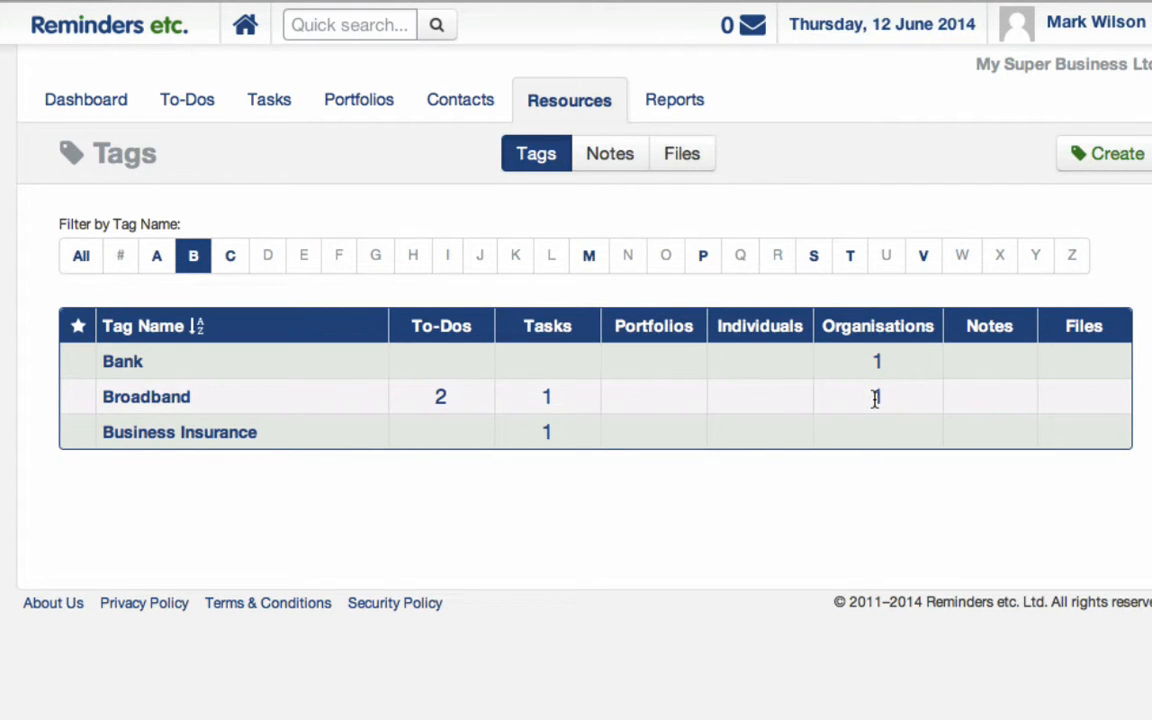
pyautogui.click(175, 398)
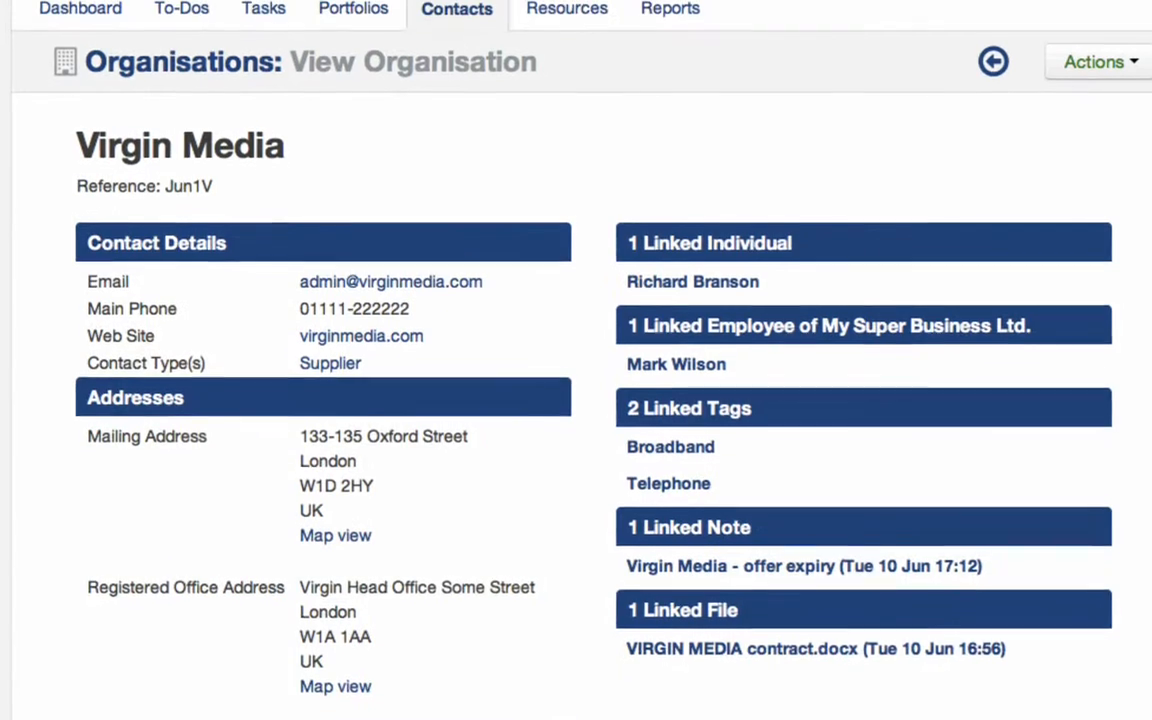
# Quick-search 'broadband', open the Broadband tag result, then go to Virgin Media.
pyautogui.write('b')
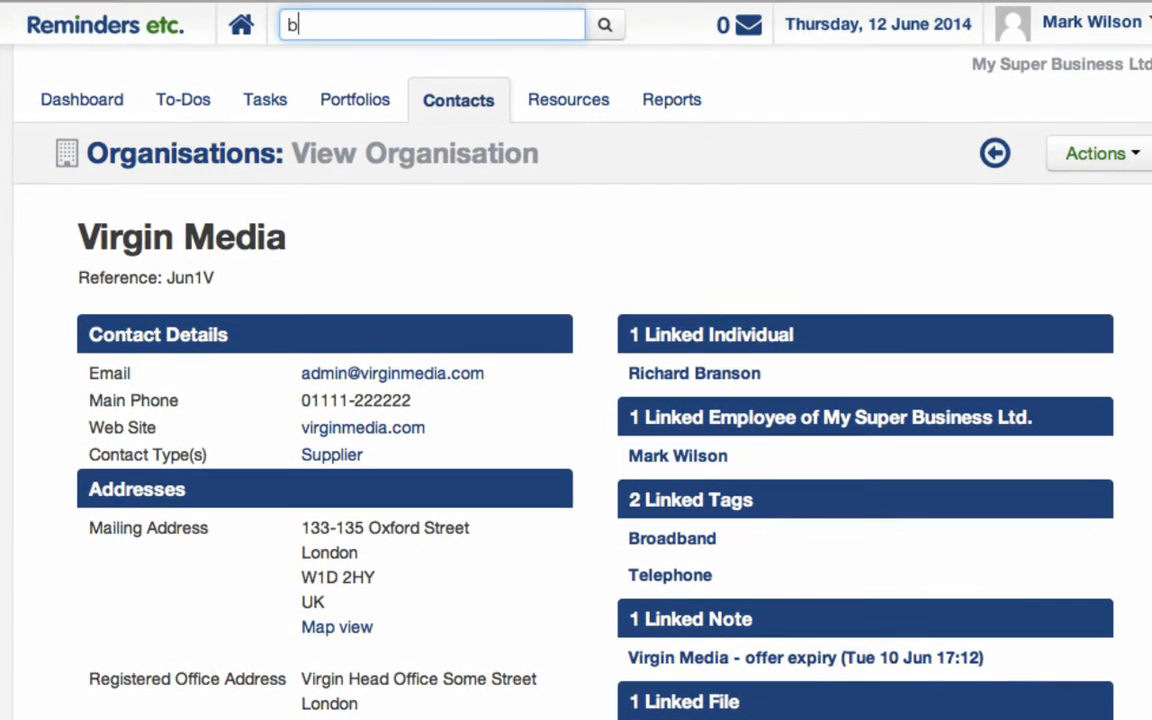
pyautogui.write('roadb')
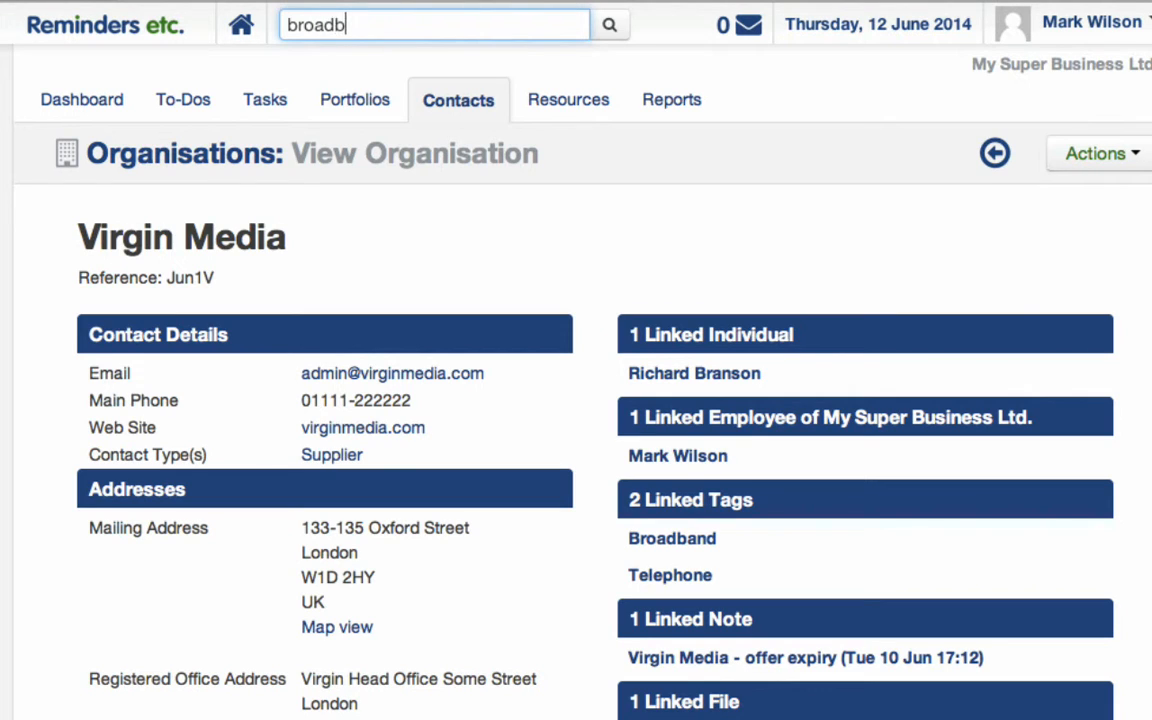
pyautogui.write('and')
pyautogui.click(609, 24)
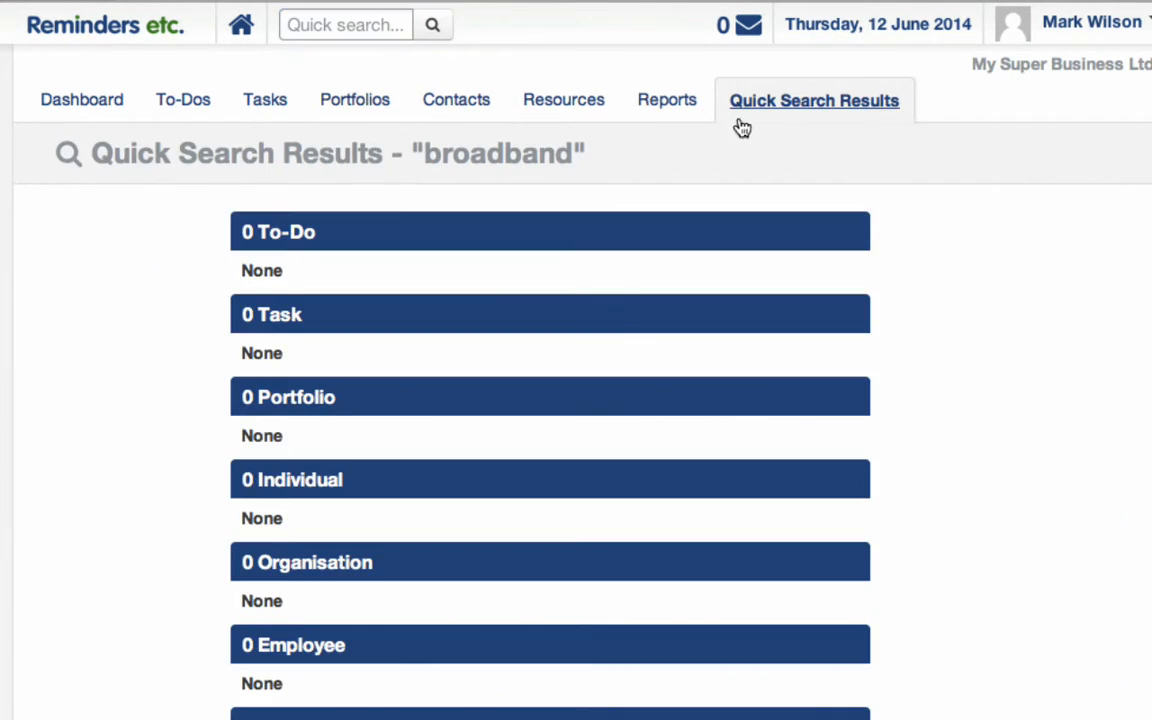
pyautogui.scroll(-3, 530, 473)
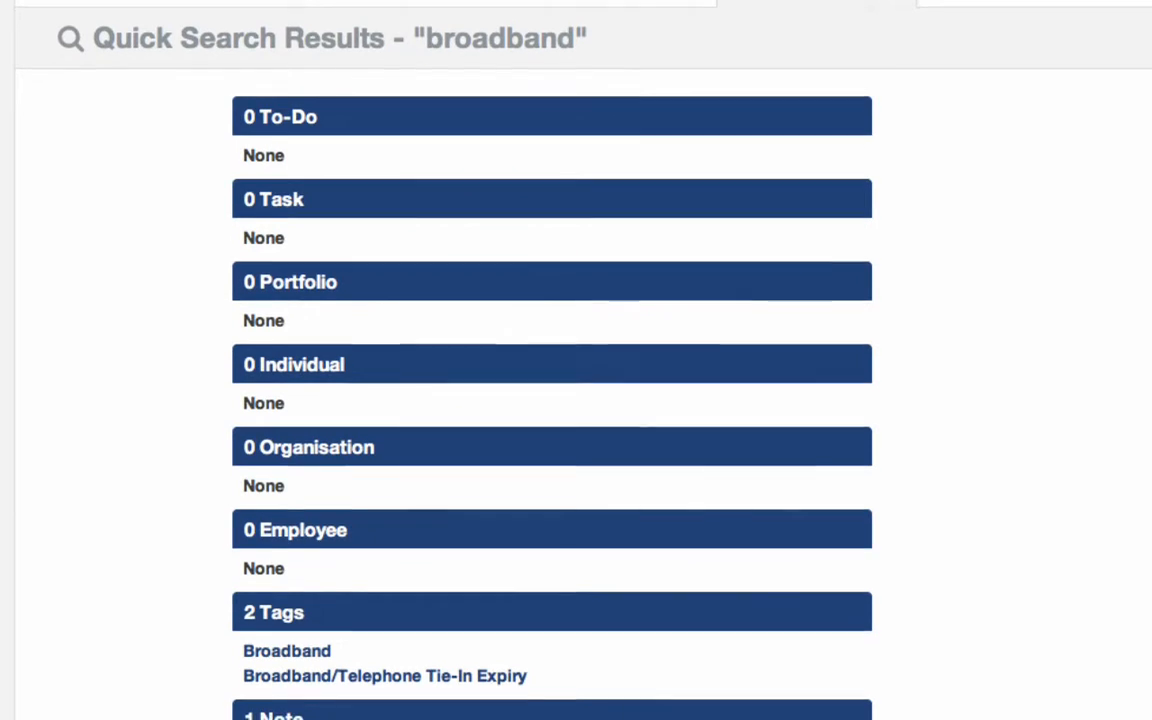
pyautogui.scroll(-3, 287, 537)
pyautogui.click(287, 527)
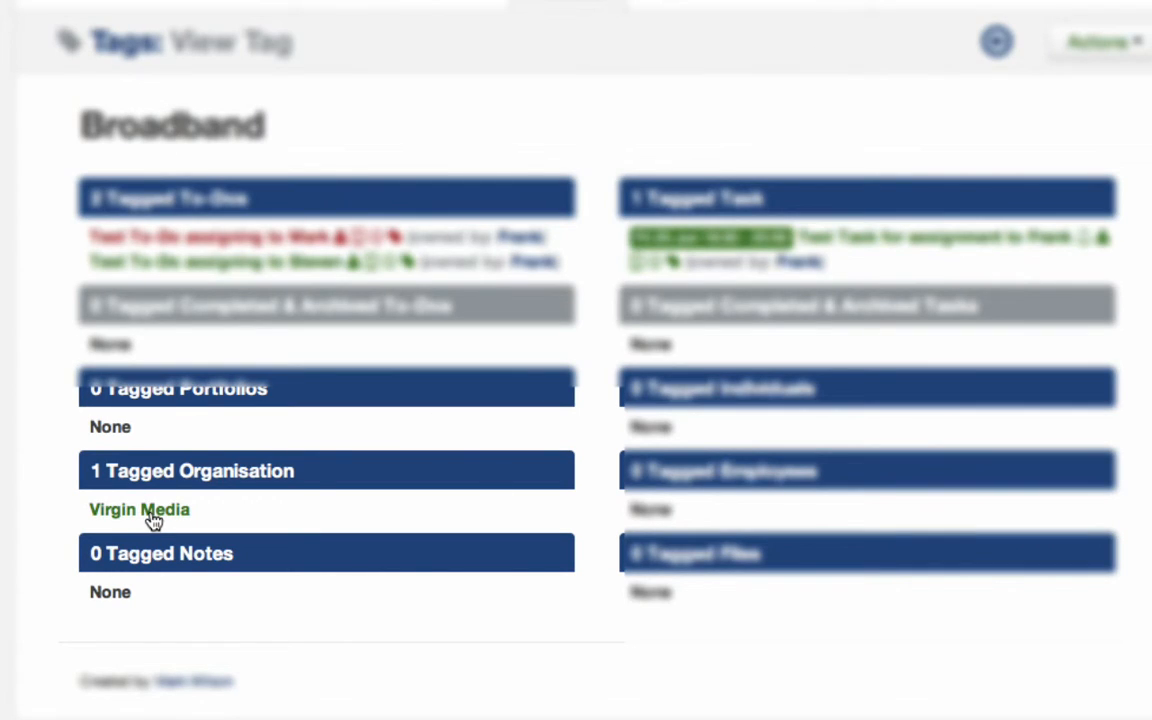
pyautogui.click(151, 515)
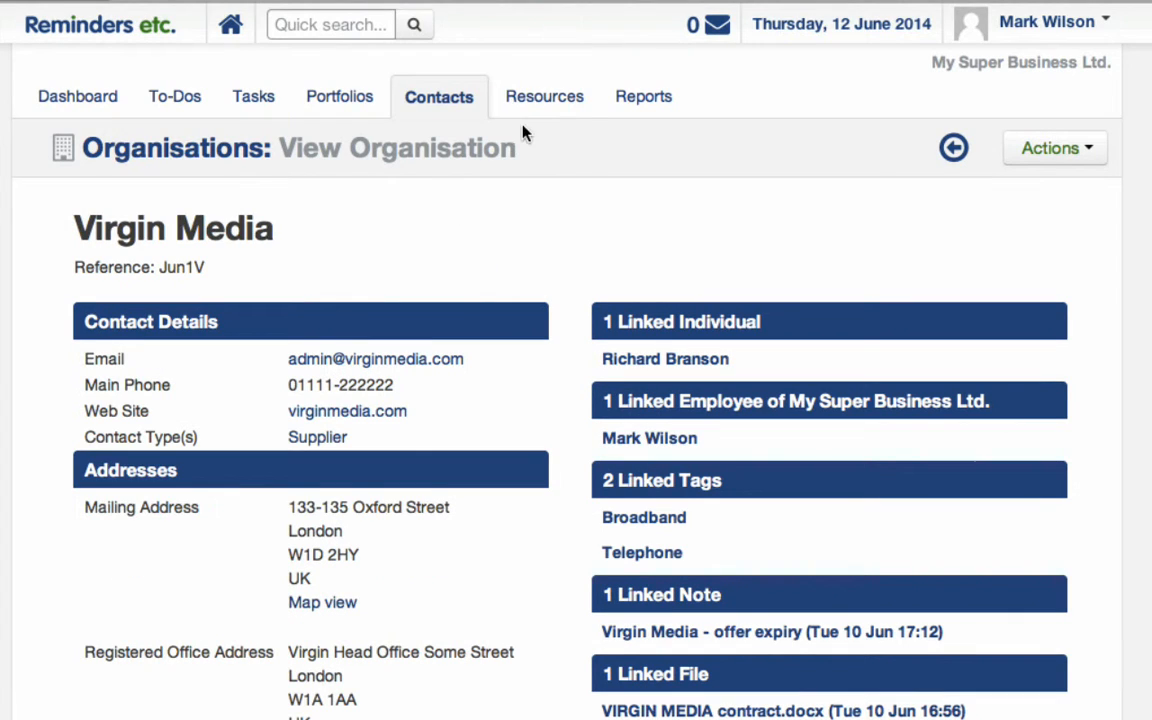
# Start a new note named 'Telephone Conversation' with body text about an island invitation.
pyautogui.click(543, 108)
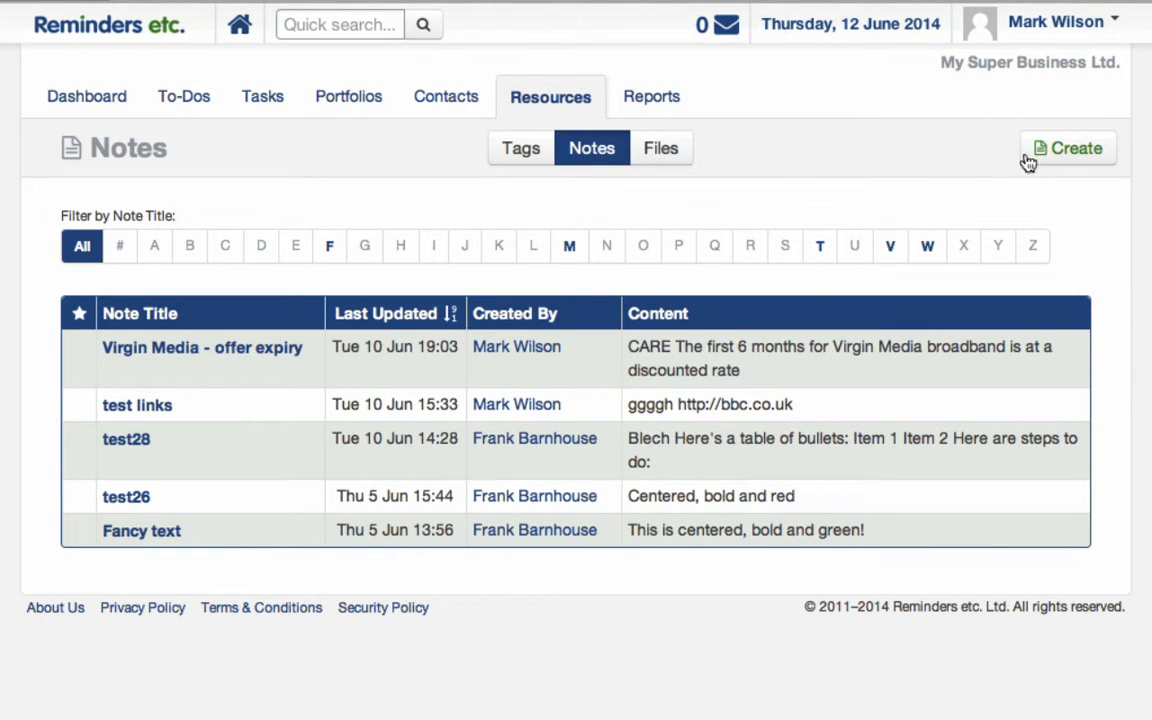
pyautogui.click(1062, 160)
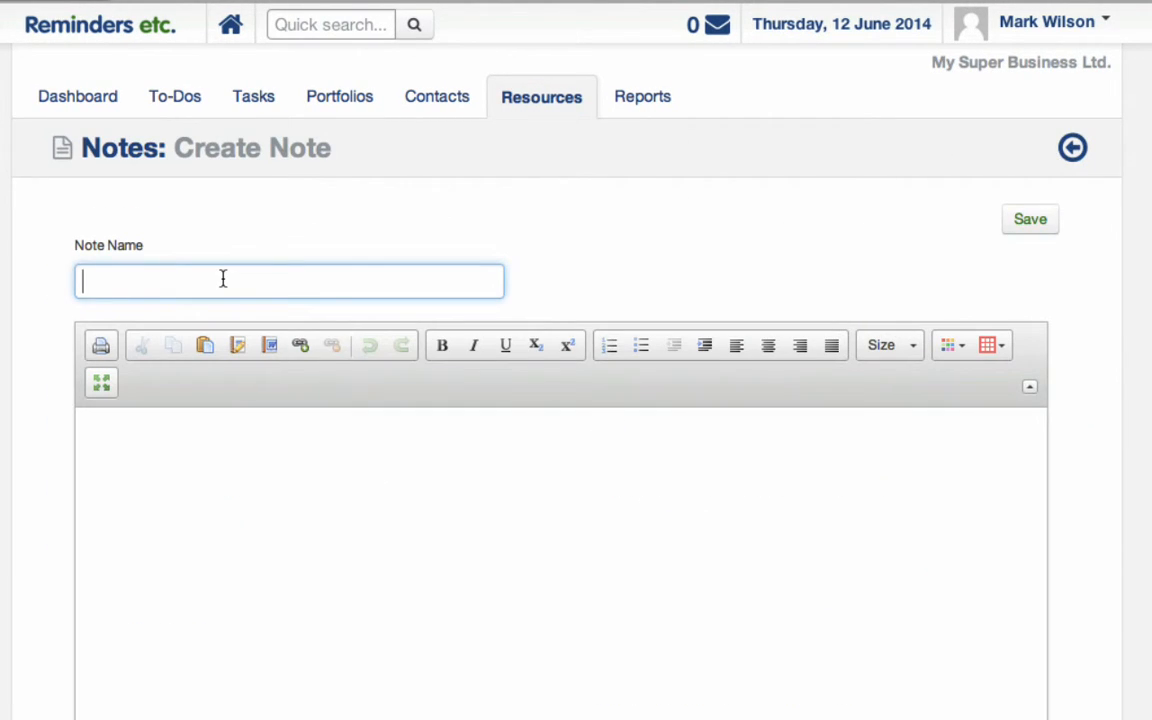
pyautogui.write('Telephone Conversation')
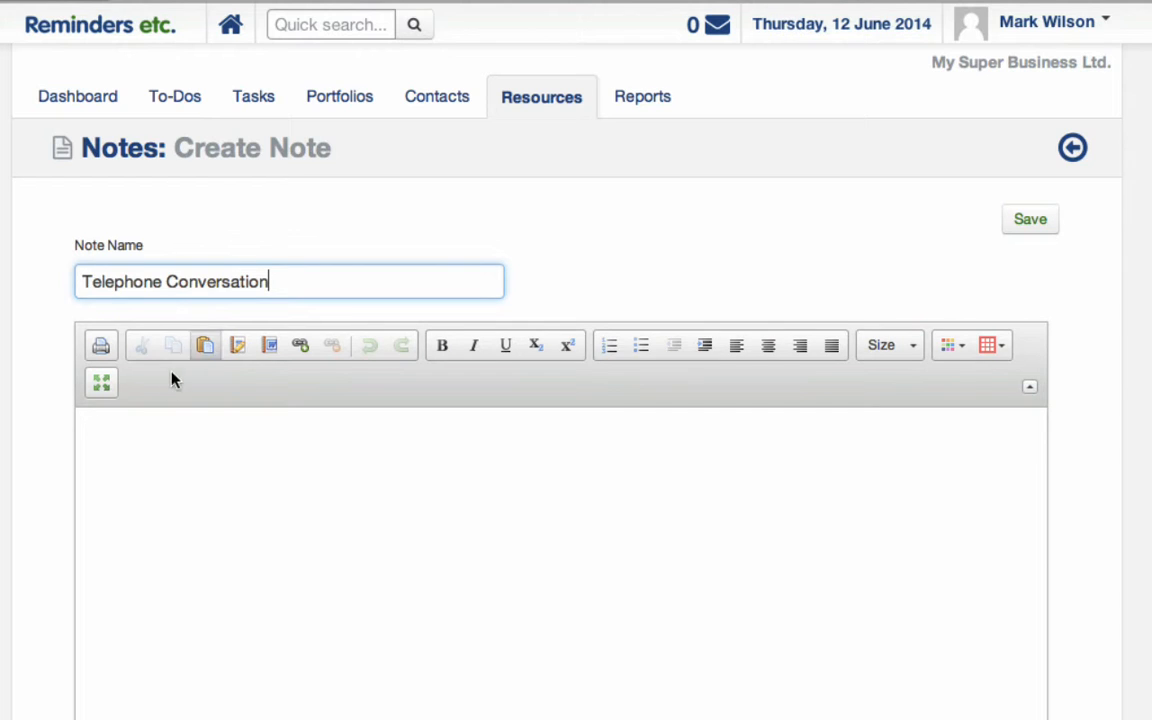
pyautogui.click(150, 442)
pyautogui.write('Ric')
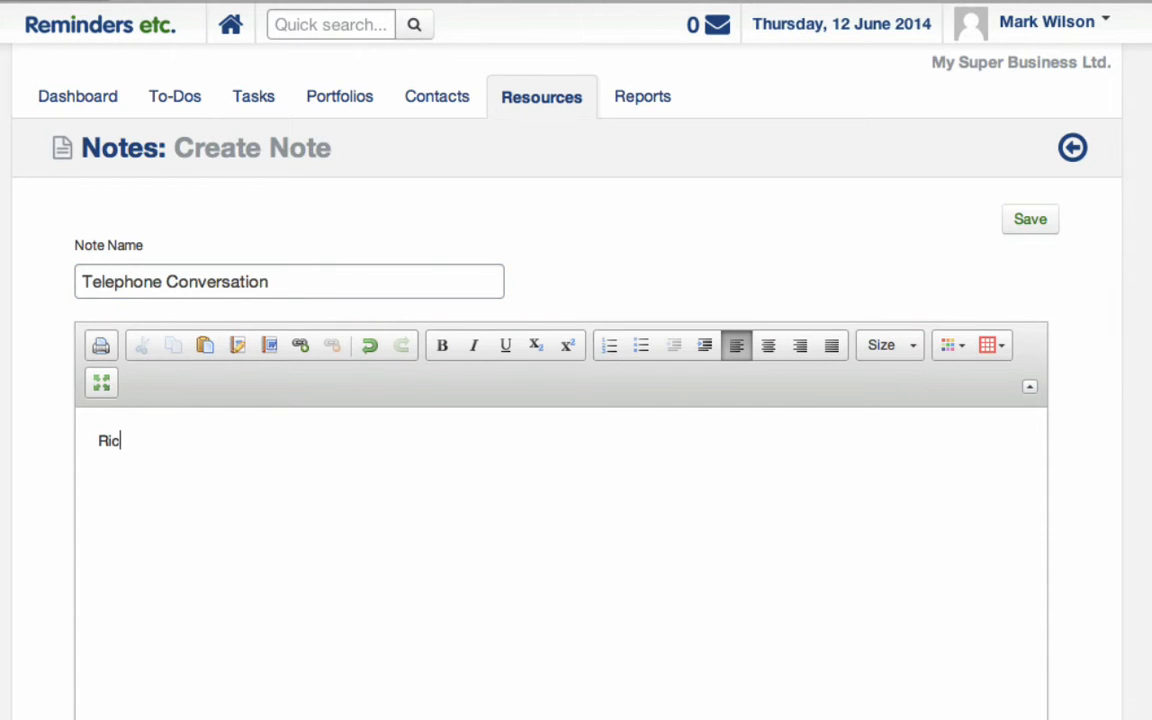
pyautogui.write('hard called to invite me to his island!!!!!')
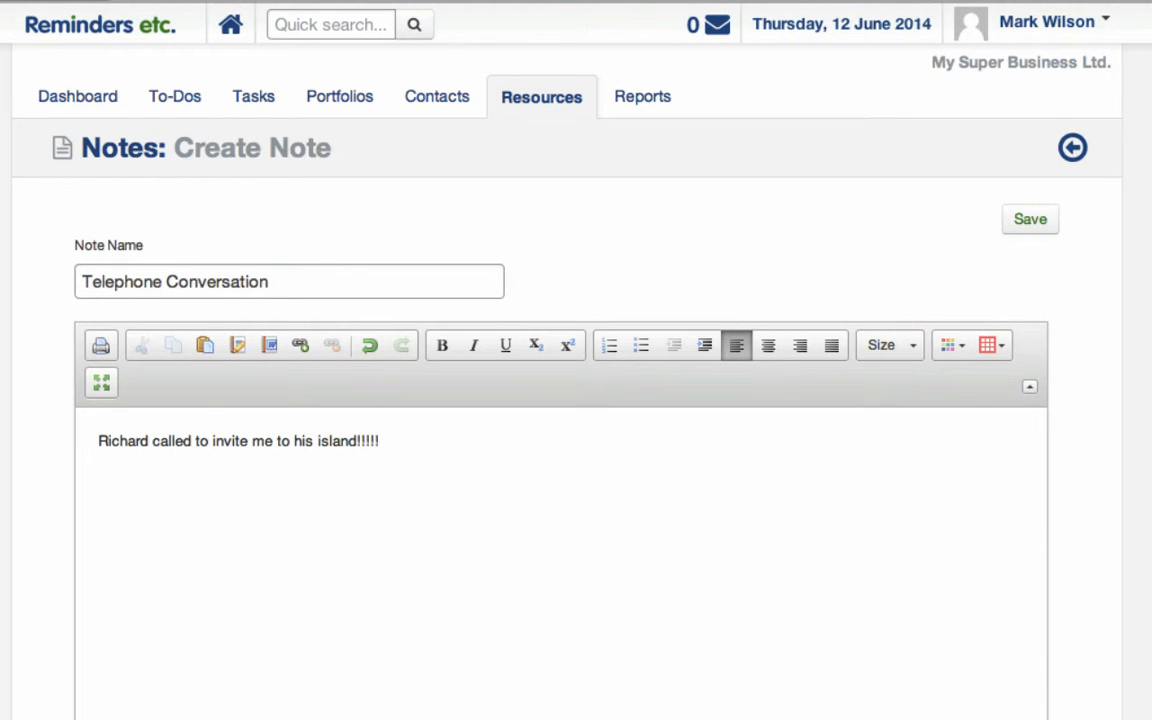
# Link the note to Virgin Media and its contact person, save it, and open it.
pyautogui.scroll(-5, 560, 400)
pyautogui.scroll(-5, 560, 400)
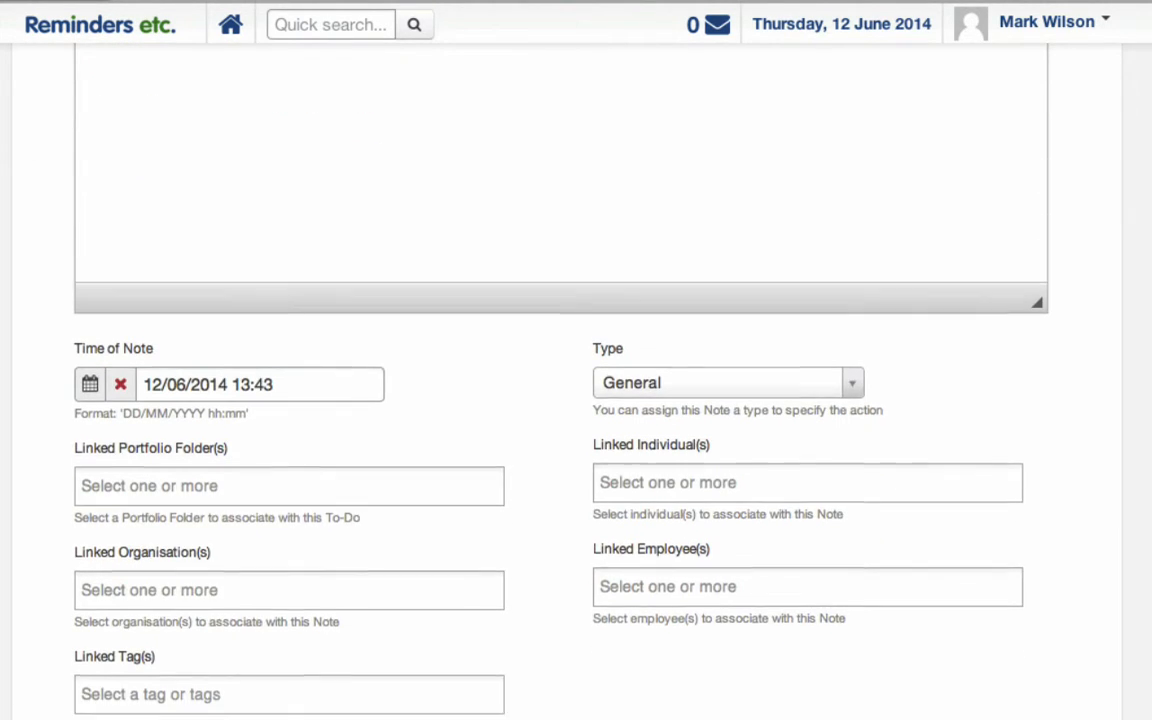
pyautogui.click(201, 511)
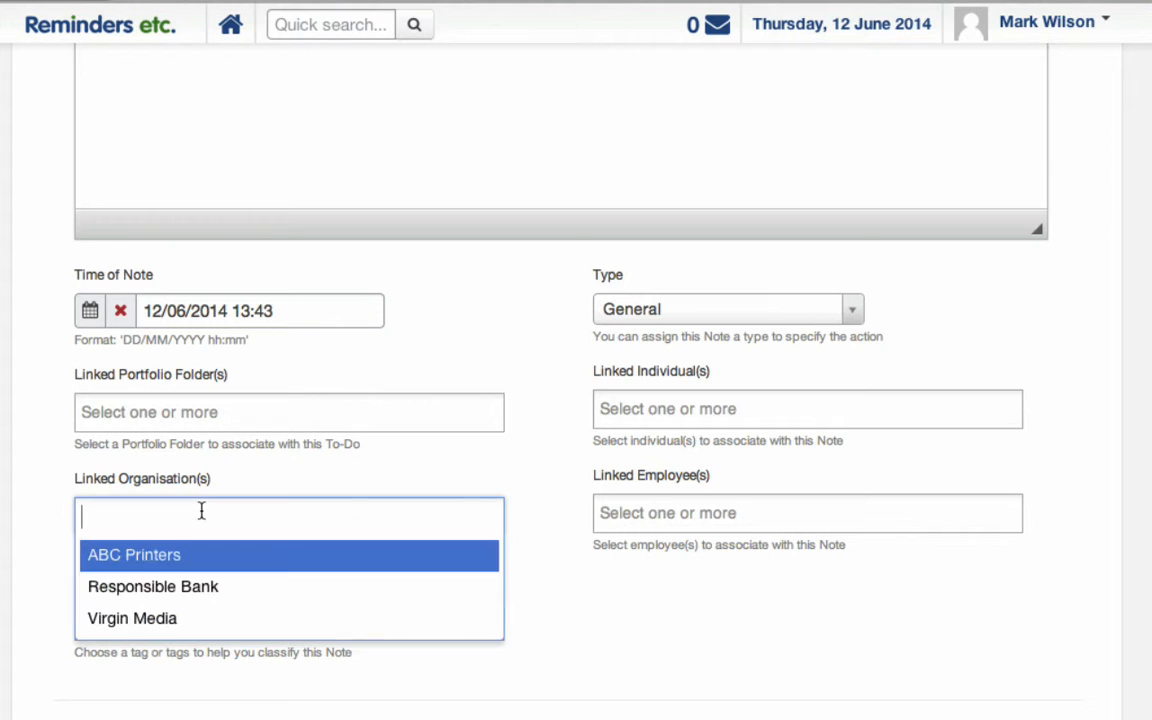
pyautogui.click(171, 619)
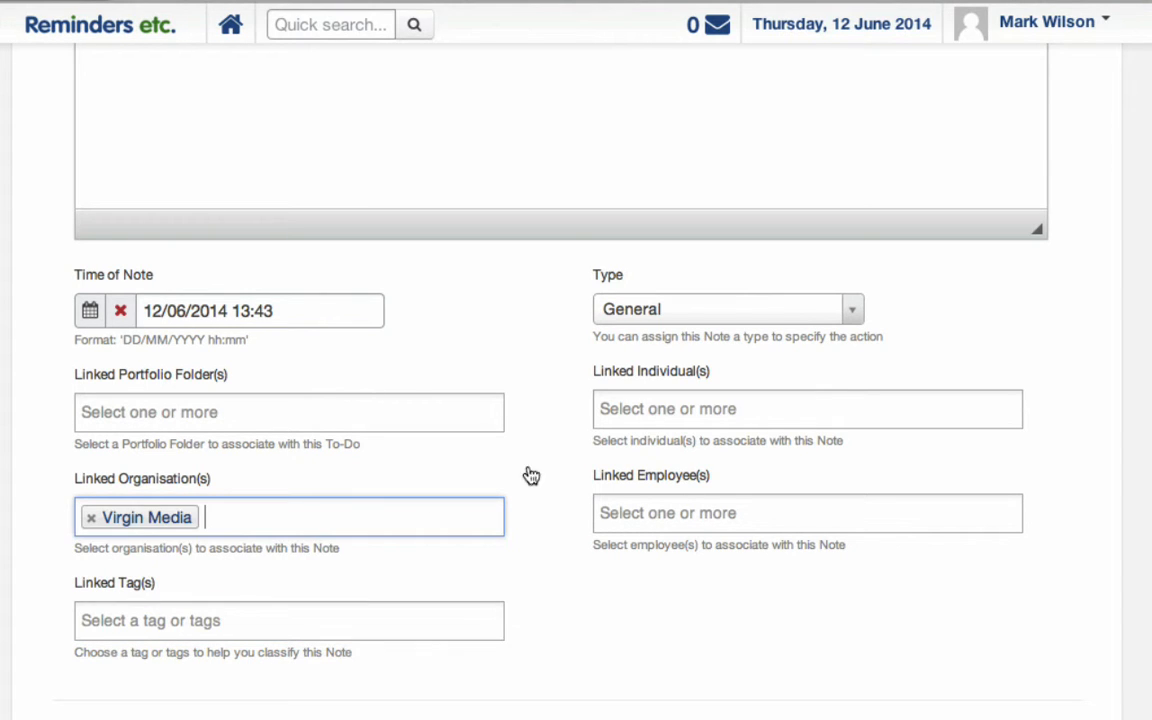
pyautogui.click(681, 406)
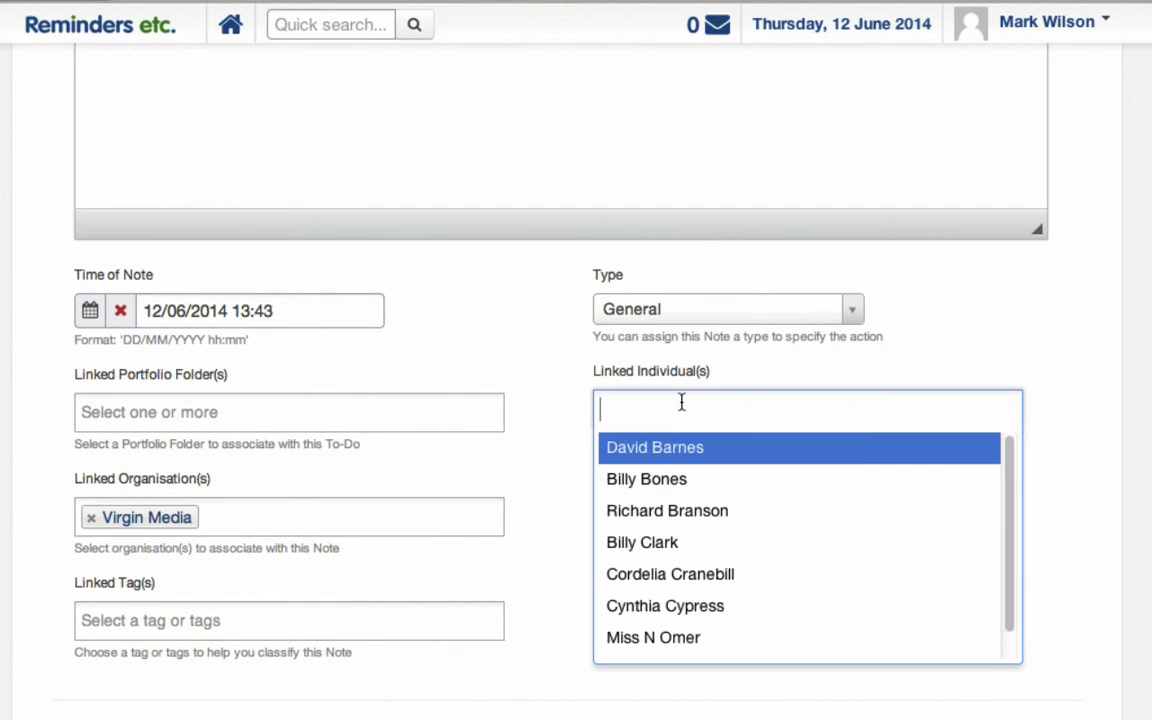
pyautogui.click(654, 512)
pyautogui.scroll(6, 576, 380)
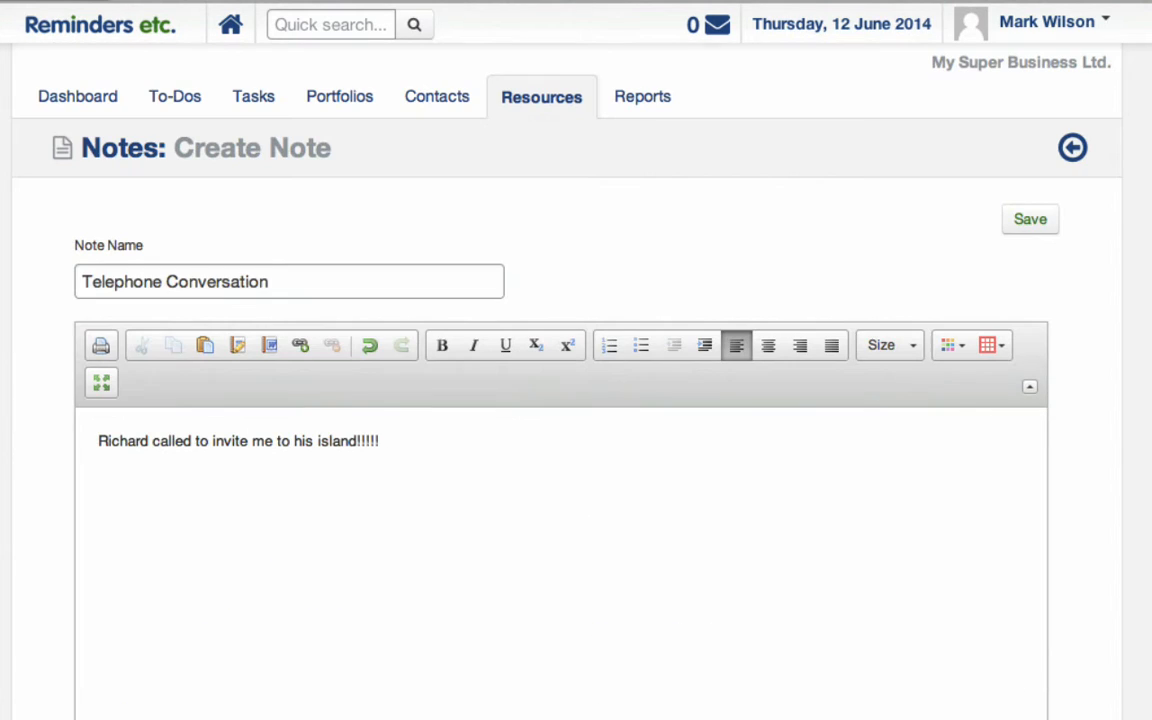
pyautogui.click(1018, 220)
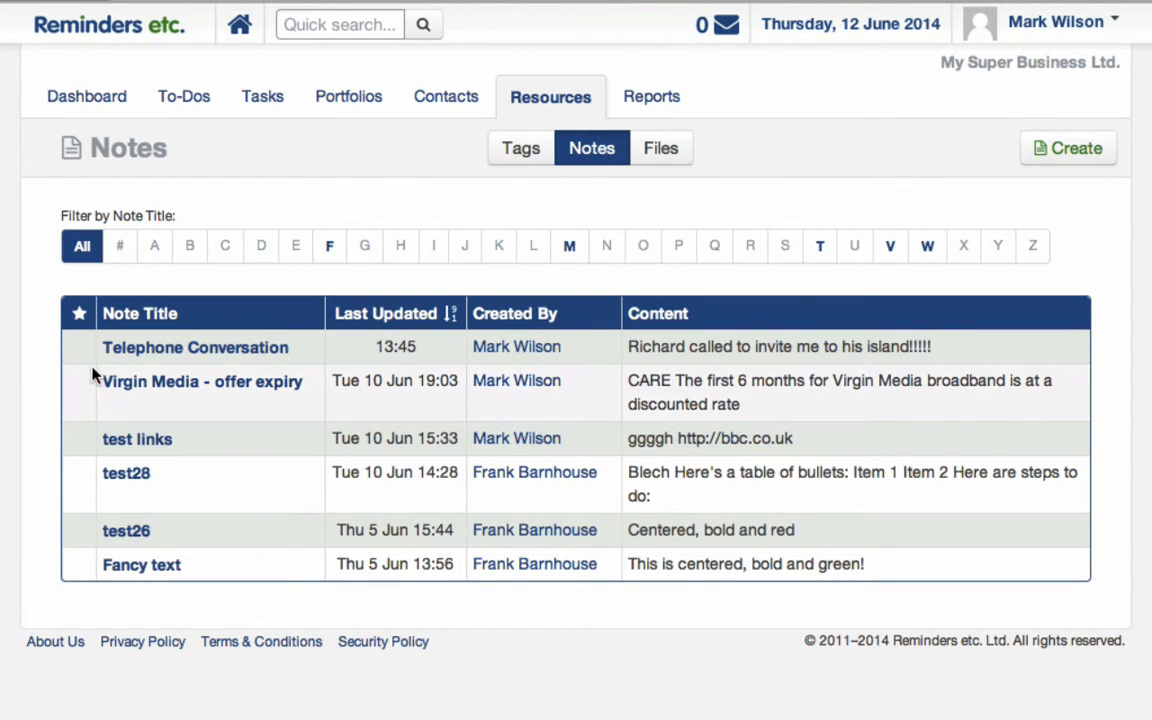
pyautogui.click(145, 349)
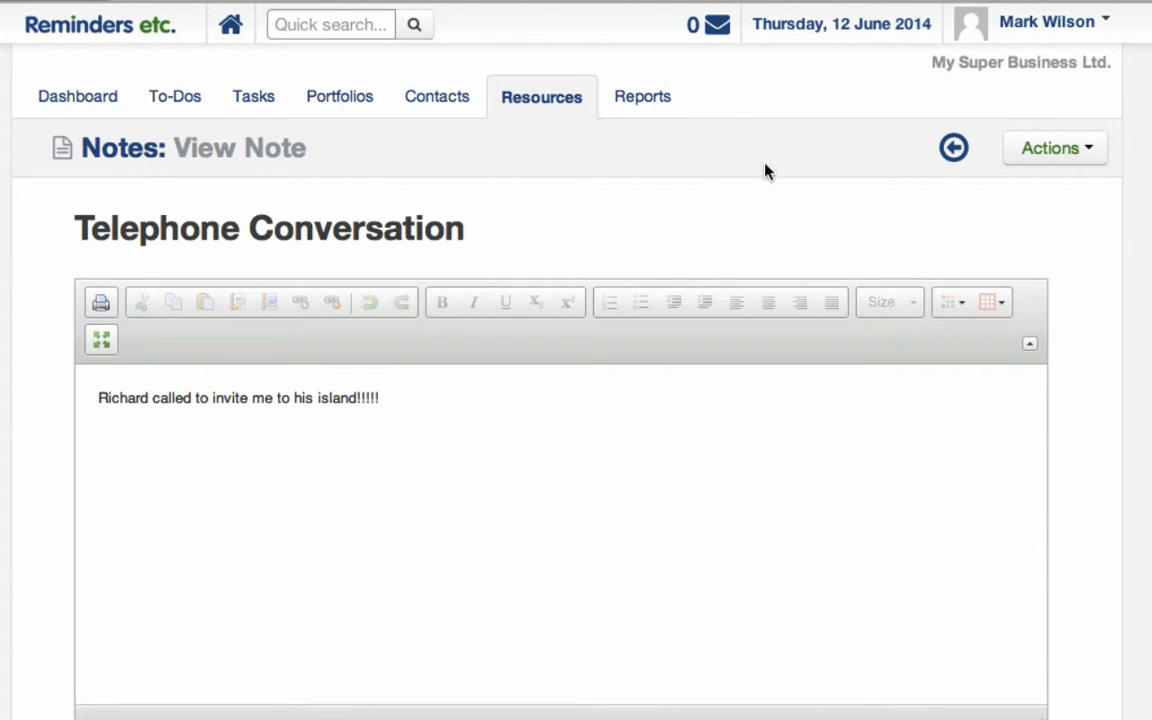
# Check the note's Actions menu, then show the Organisations list's Create Organisation and Import options.
pyautogui.click(1106, 157)
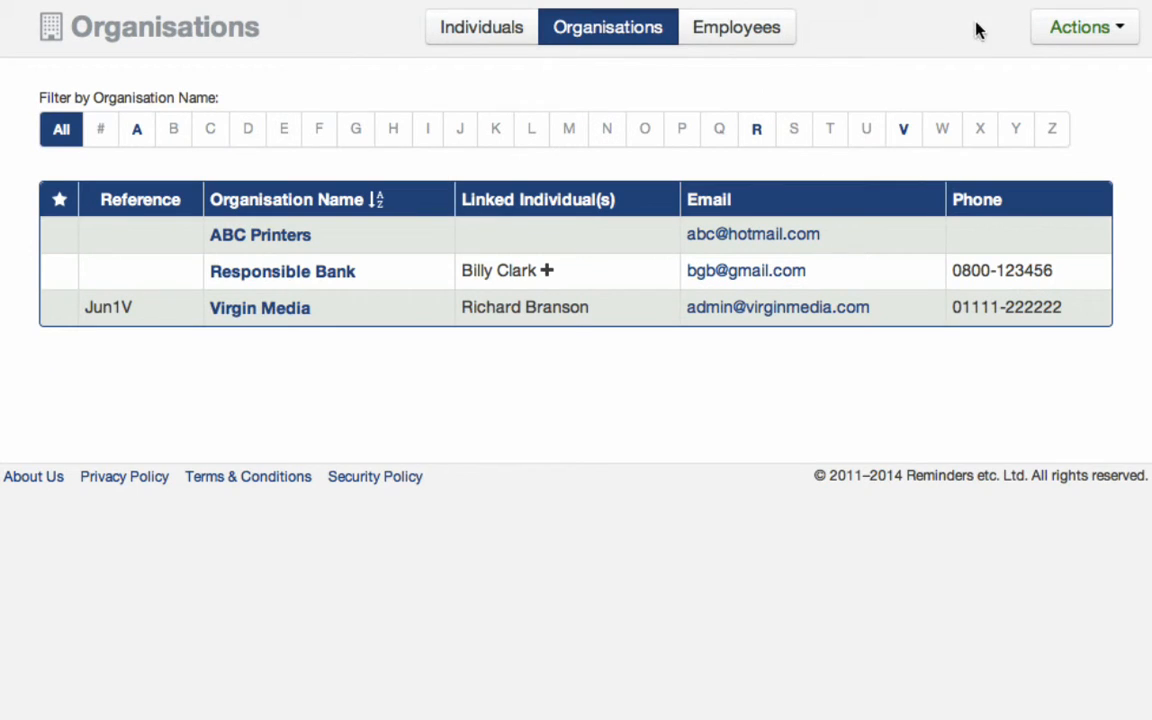
pyautogui.click(1057, 36)
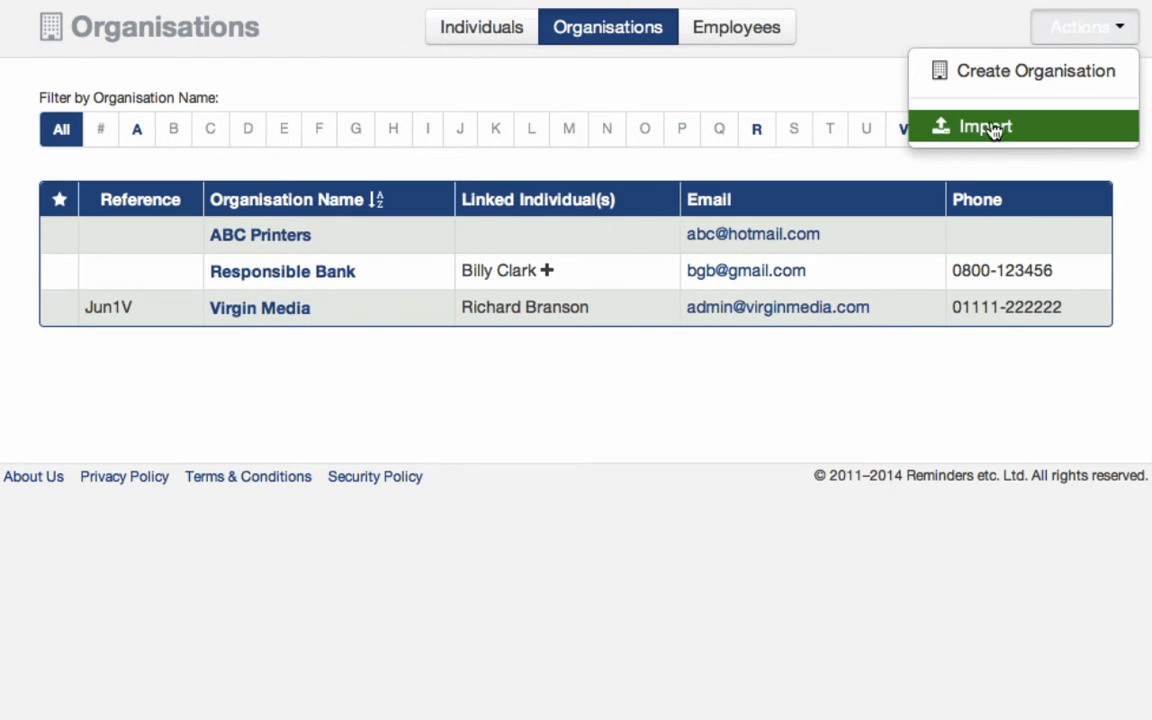